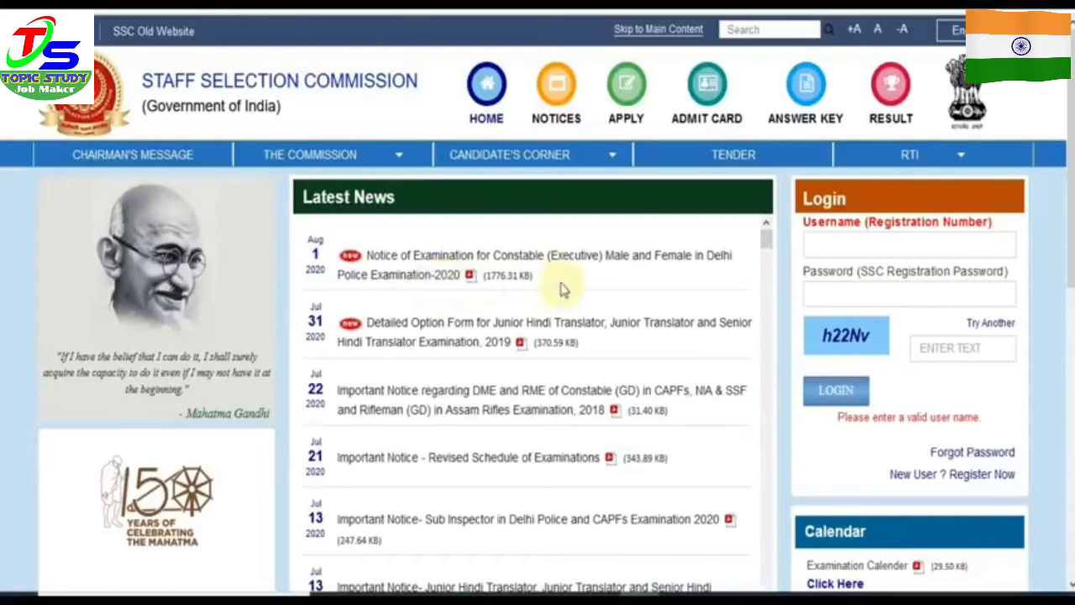
click(563, 289)
scroll(660, 240, down, 2)
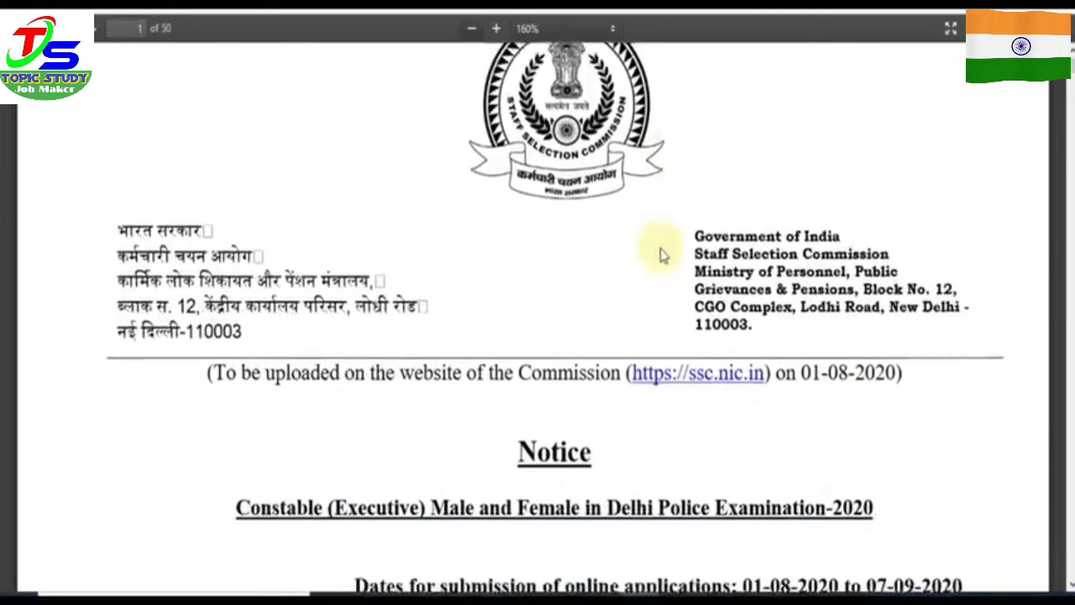
scroll(662, 256, down, 4)
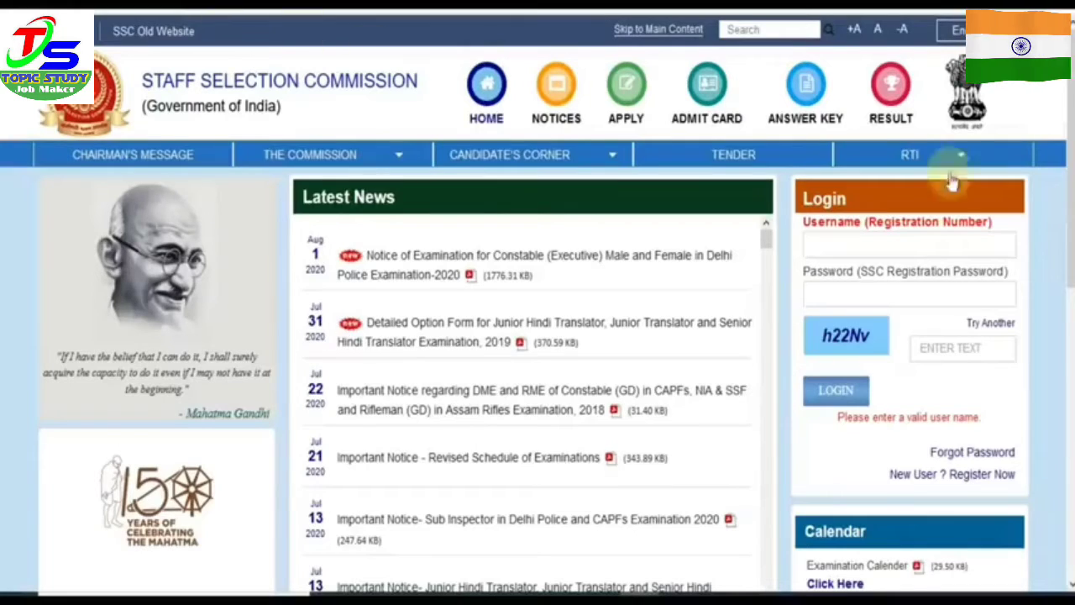
scroll(537, 336, down, 1)
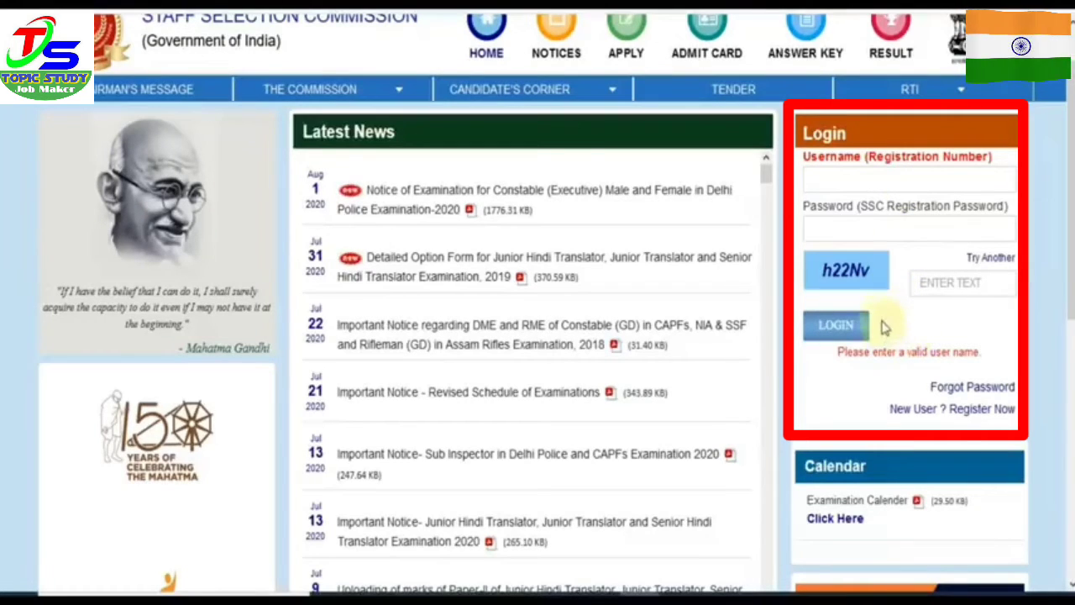
Step: Open the new-user registration form, answer Yes to Aadhaar and visit the Aadhaar number fields
click(923, 411)
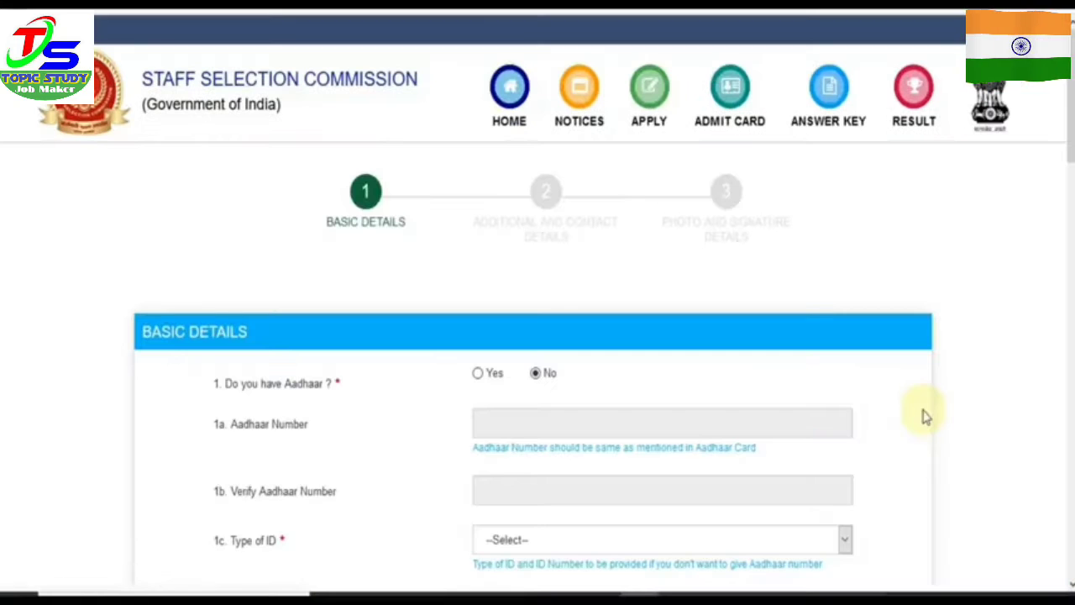
scroll(538, 336, down, 3)
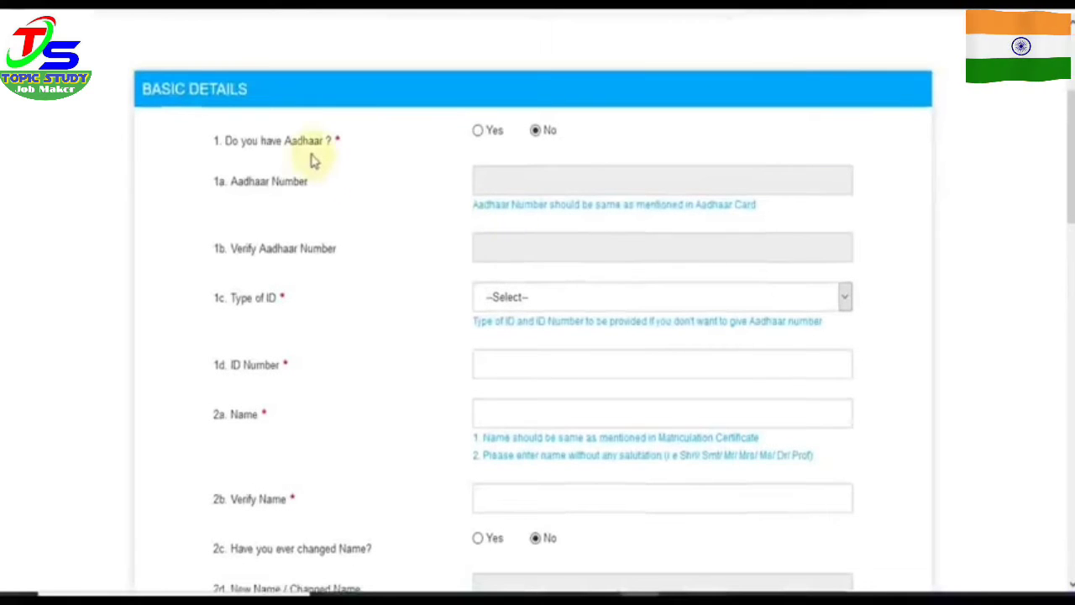
click(479, 135)
click(507, 184)
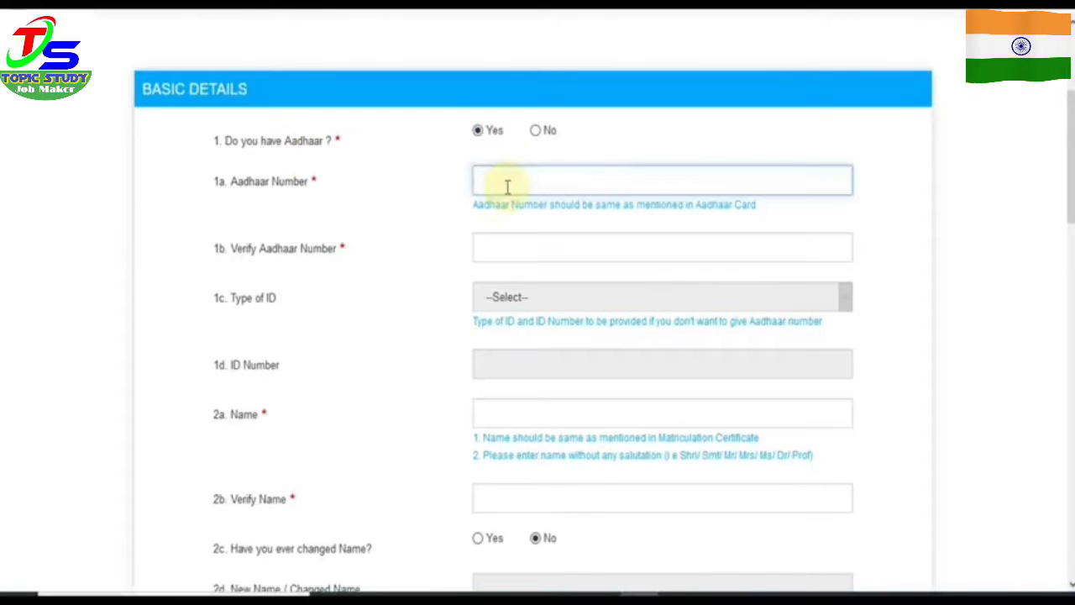
click(510, 248)
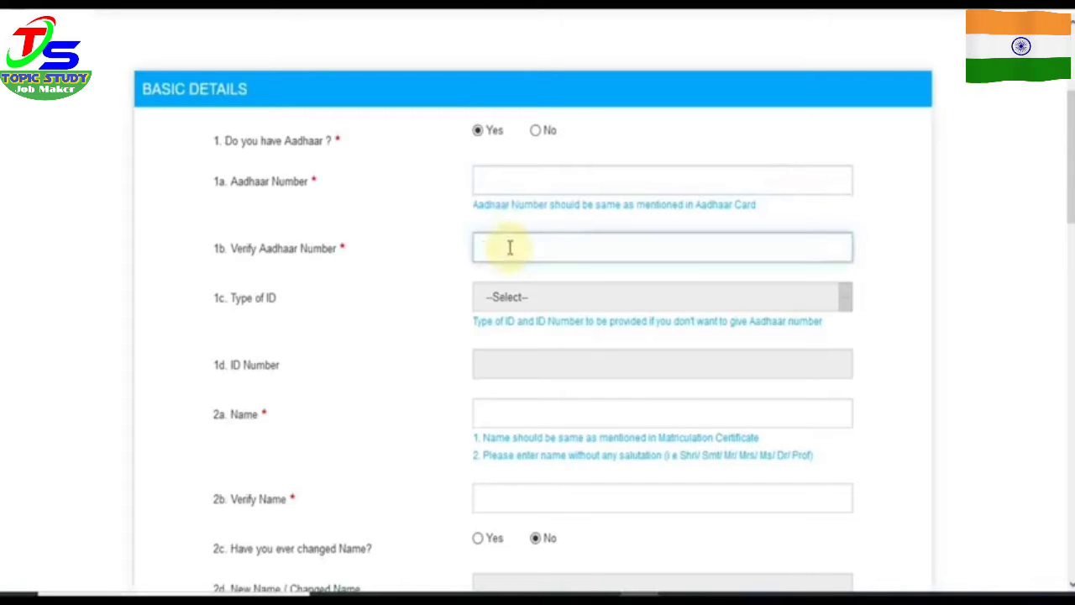
Step: Try answering No with PAN Card as ID type, then switch the Aadhaar answer back to Yes
click(535, 132)
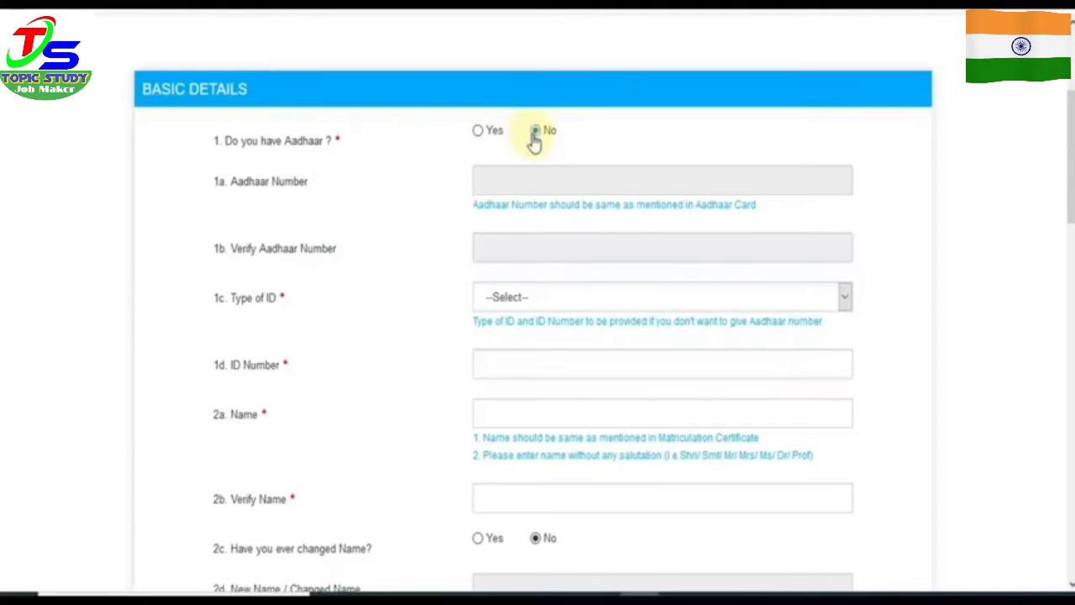
click(526, 298)
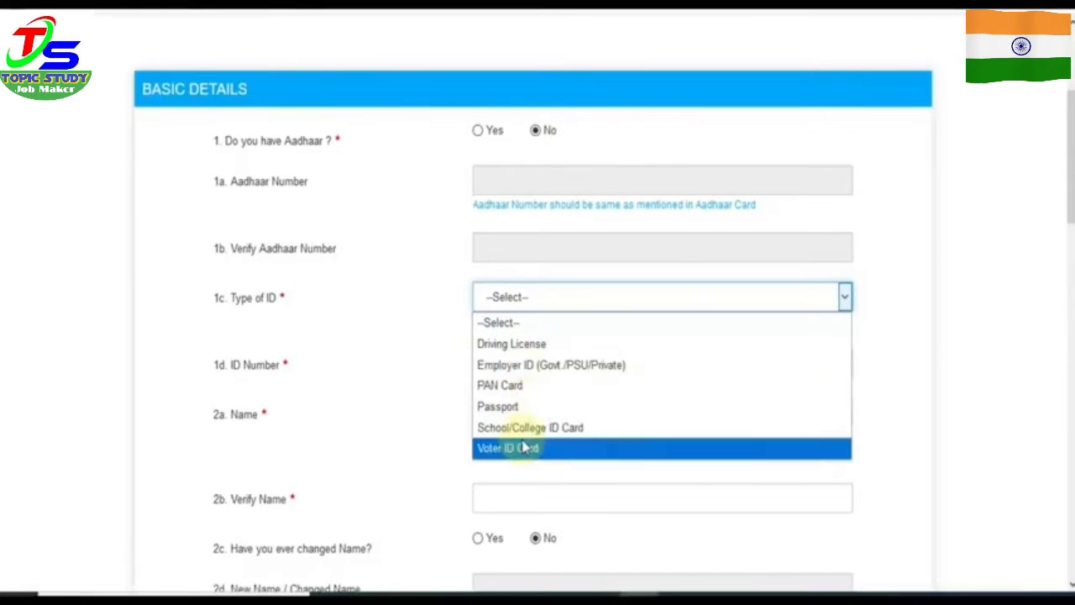
click(514, 386)
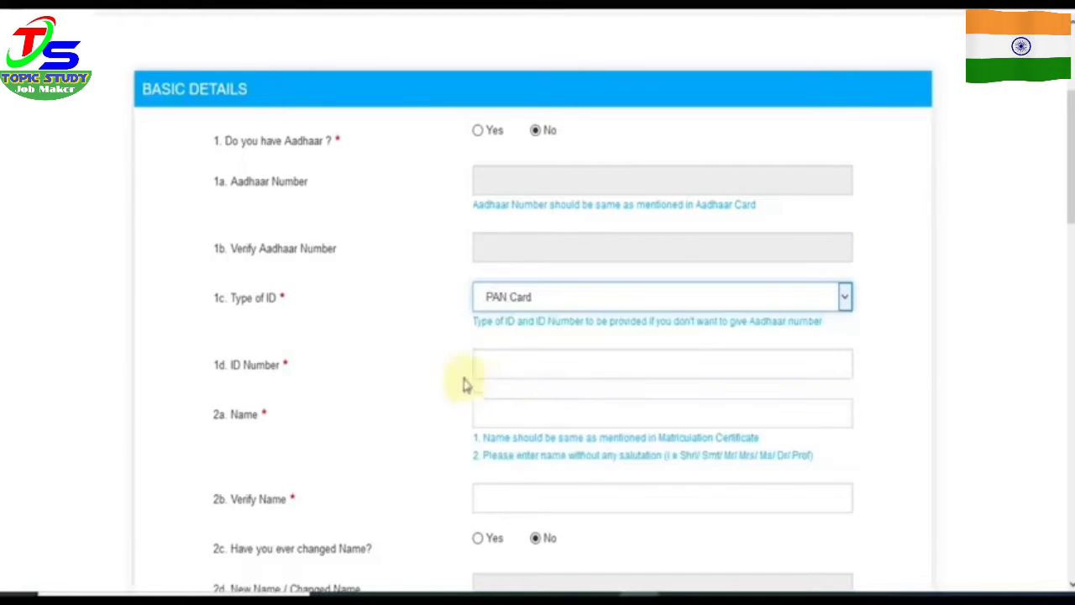
click(478, 132)
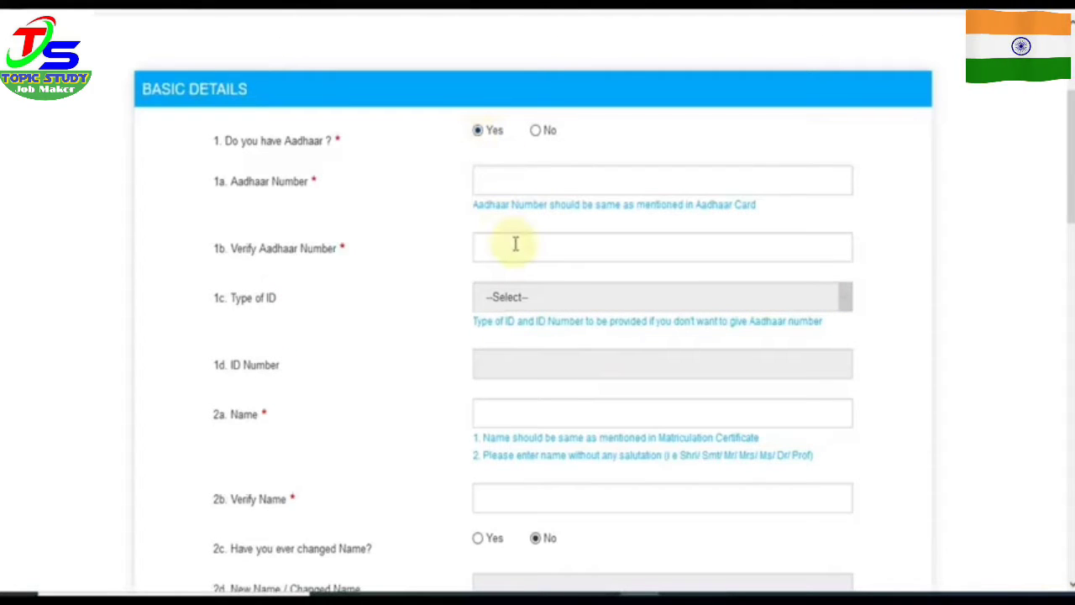
Step: Enter and verify the candidate's name, leaving 'Have you ever changed Name?' on No
scroll(516, 244, down, 3)
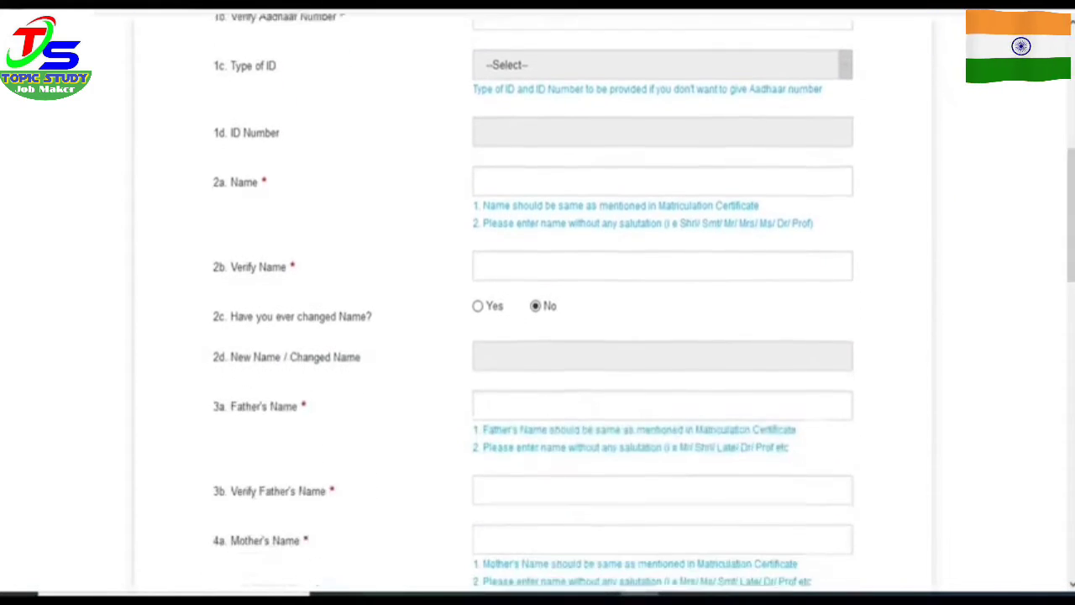
click(558, 181)
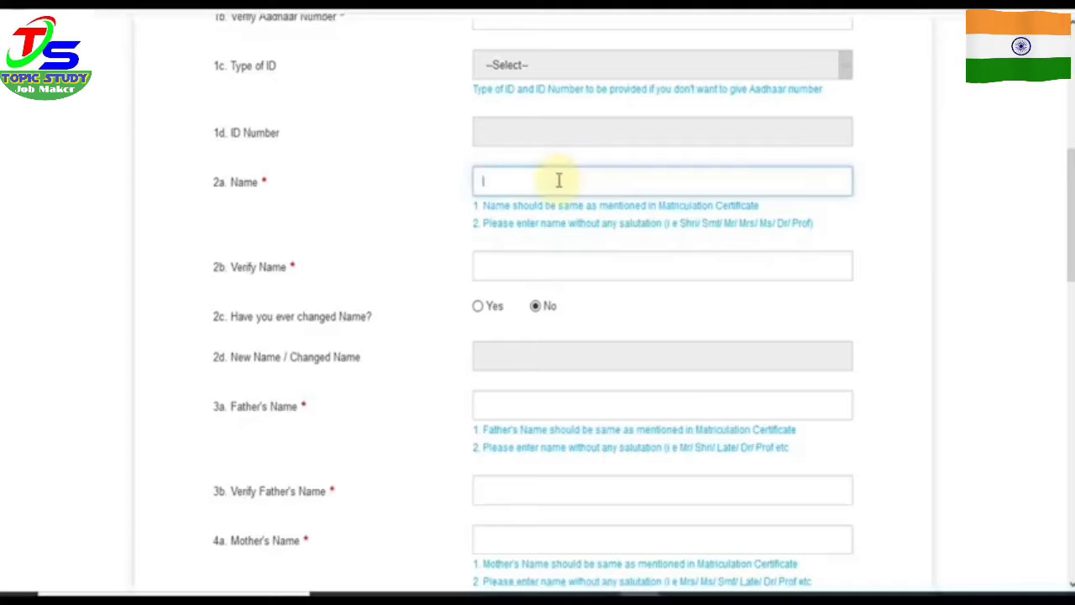
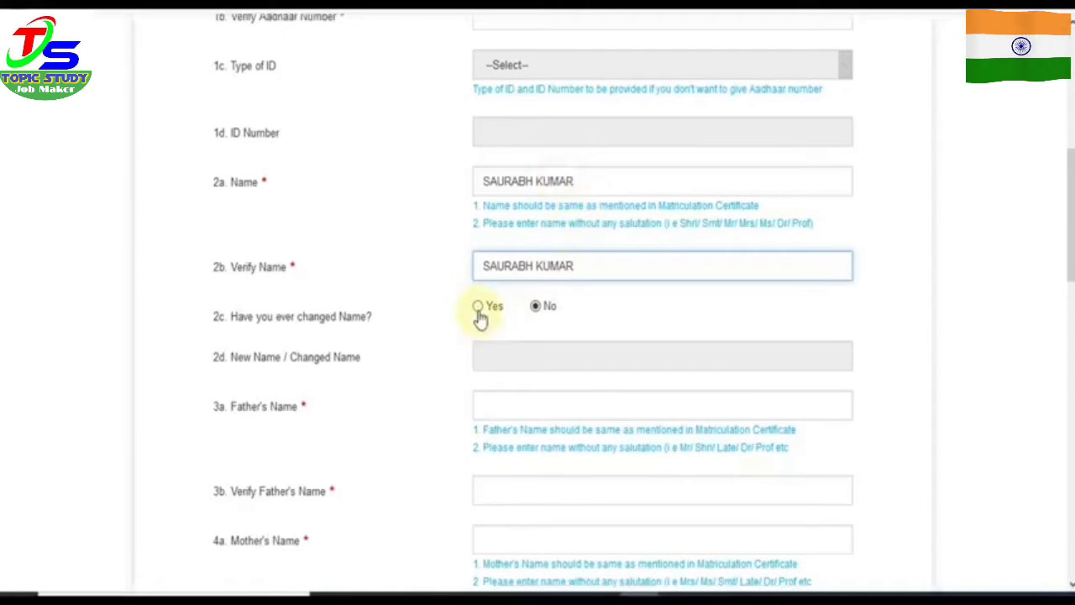
click(478, 308)
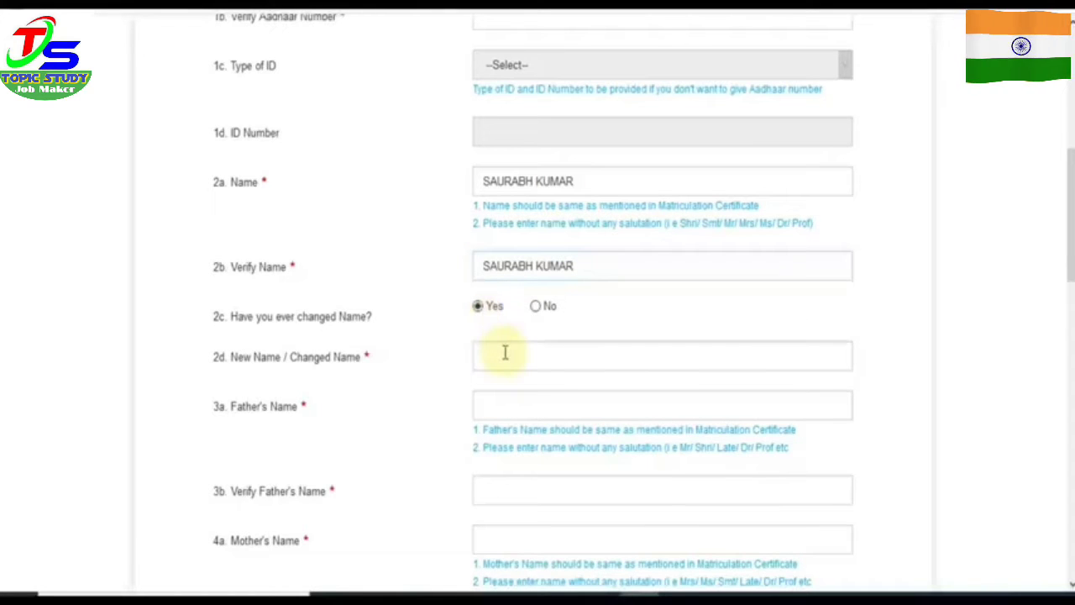
click(536, 306)
Step: Enter and verify the father's name, then fill in the mother's name
scroll(575, 188, down, 3)
click(575, 189)
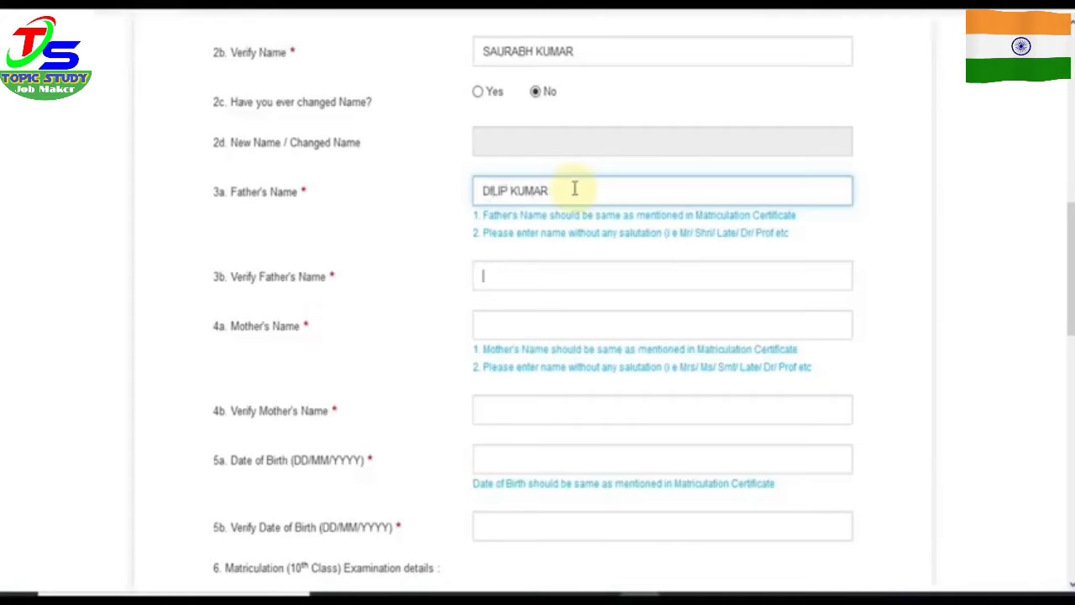
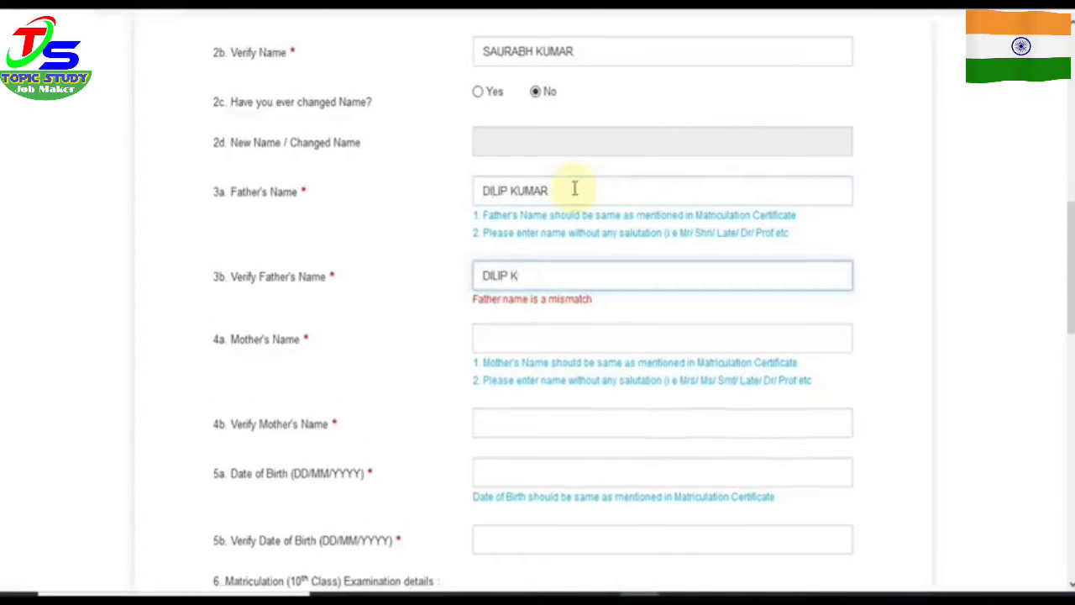
key(Tab)
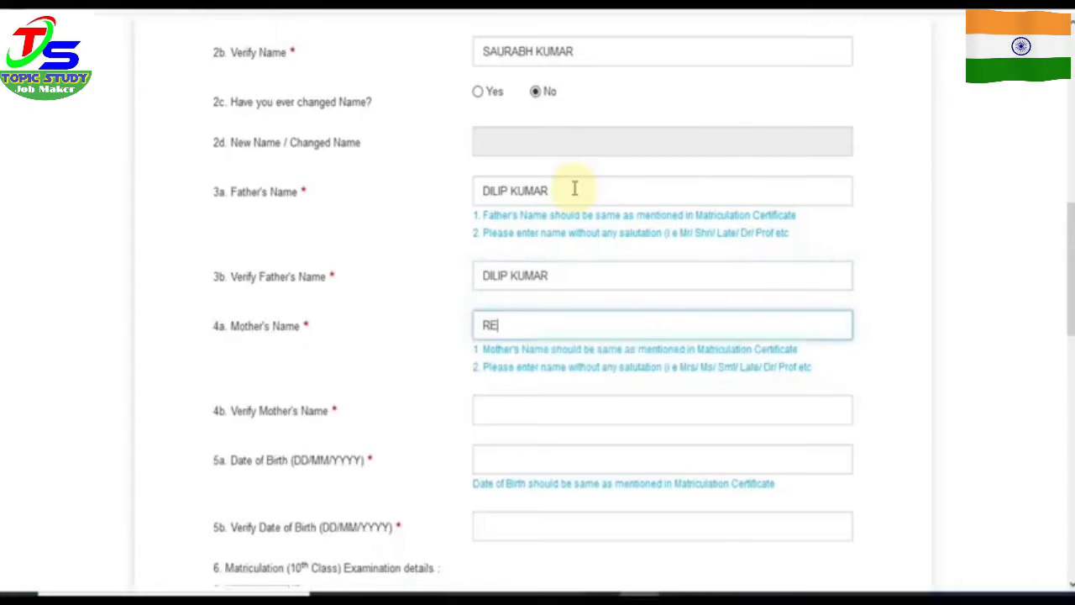
key(Tab)
text(RE)
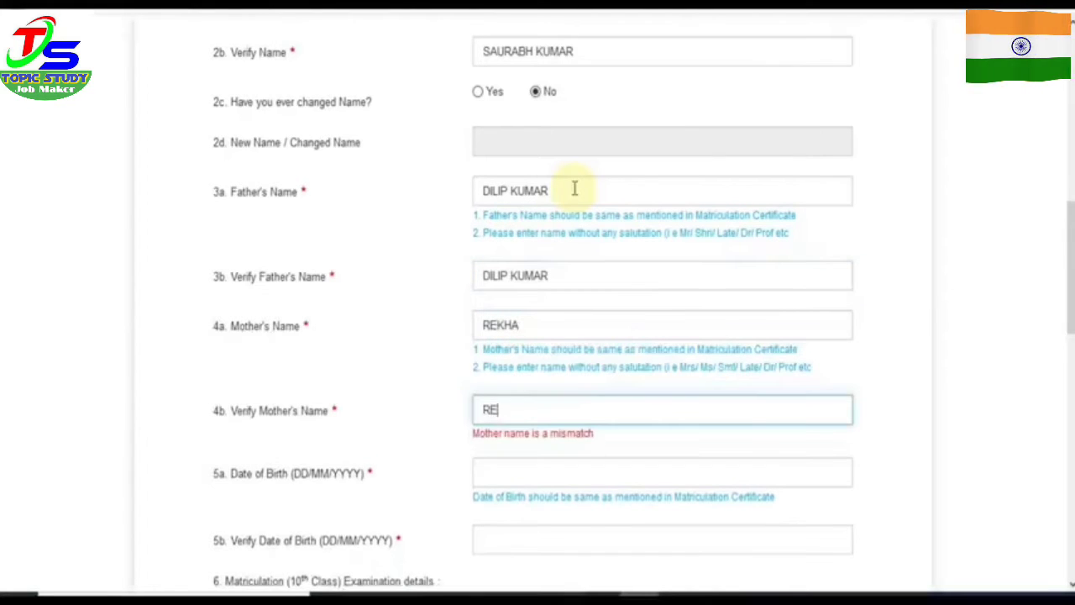
text(KHA)
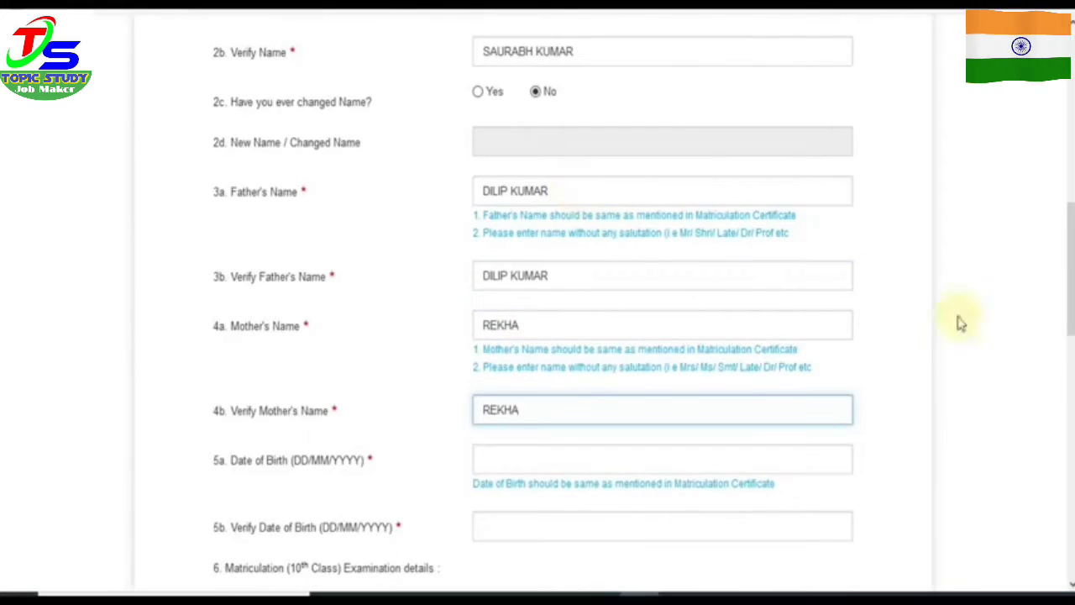
scroll(1070, 269, down, 3)
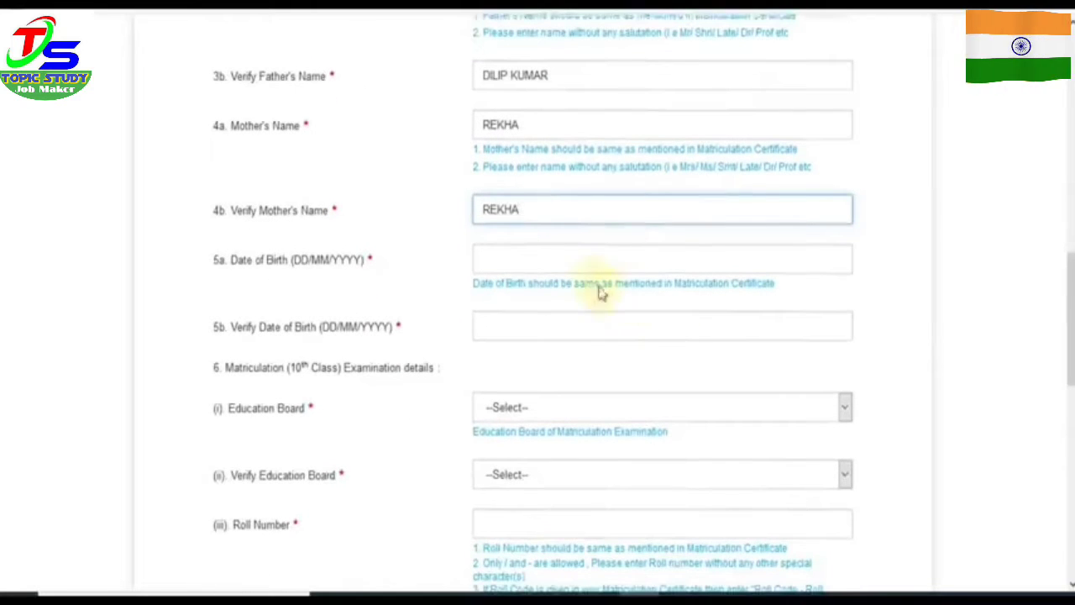
click(567, 262)
click(569, 44)
click(547, 64)
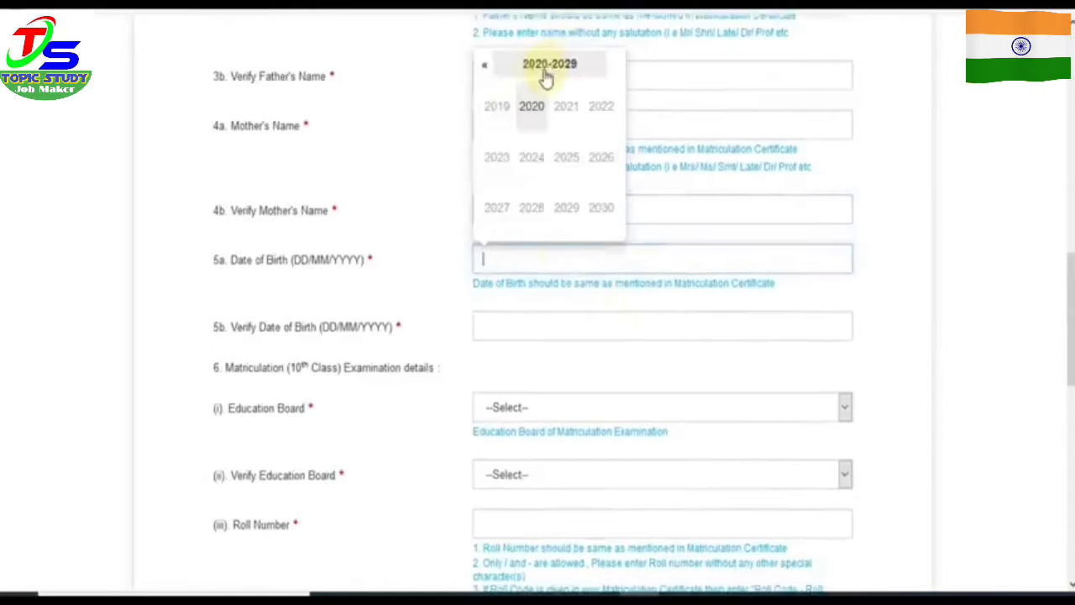
click(487, 69)
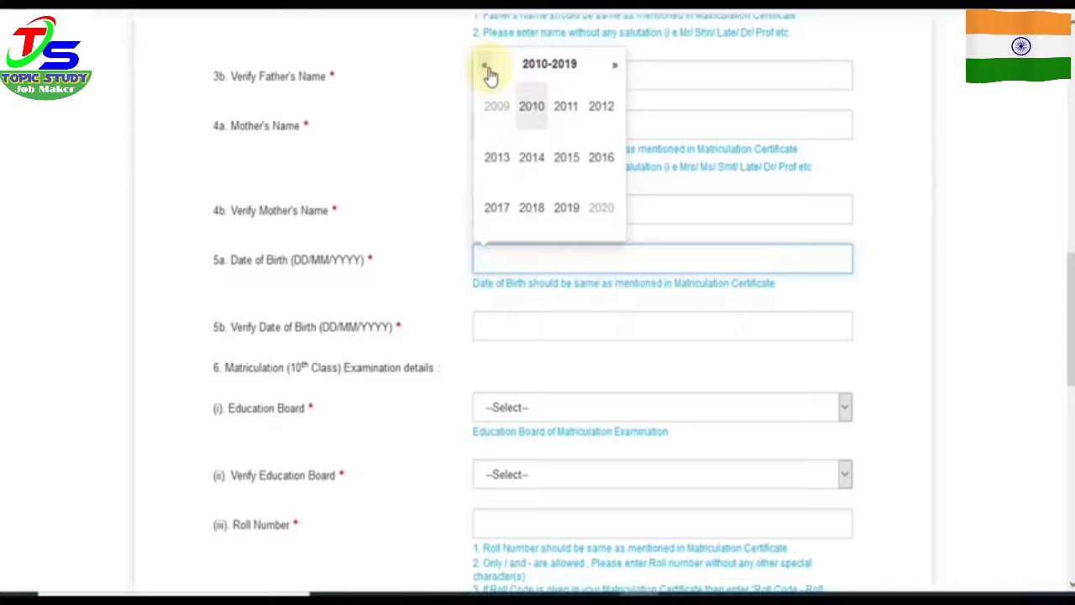
click(487, 70)
click(489, 72)
click(595, 158)
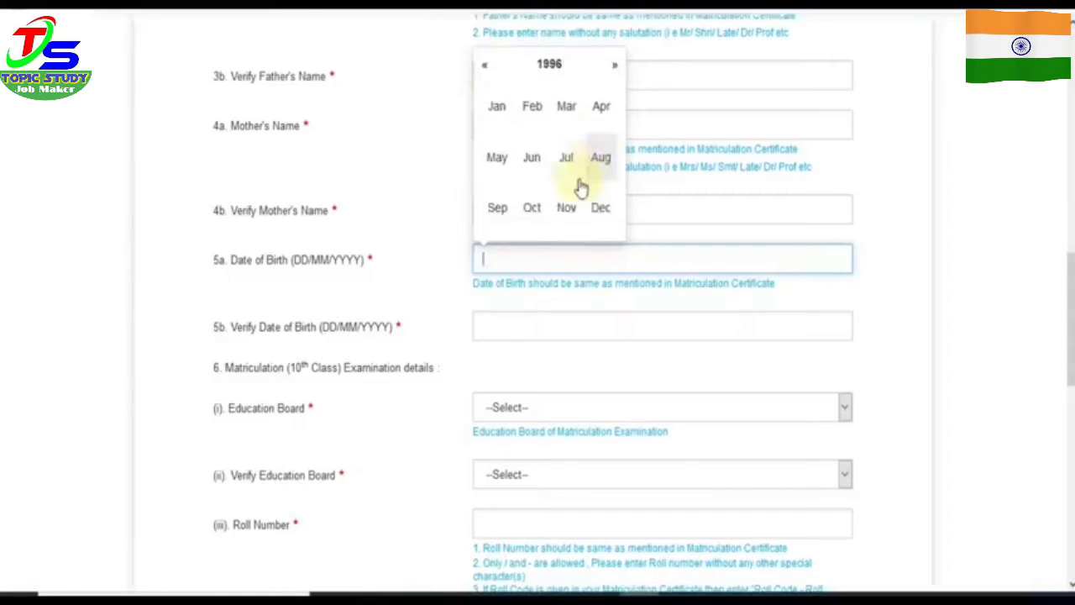
click(566, 160)
click(556, 199)
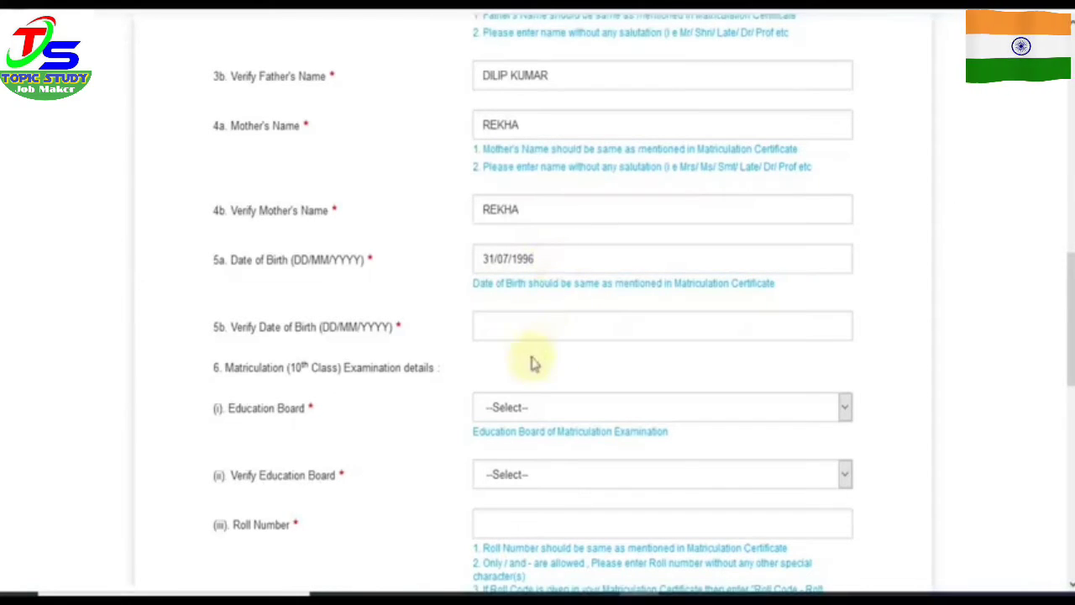
Step: Navigate the Verify Date of Birth picker back toward 1996
click(496, 327)
click(573, 108)
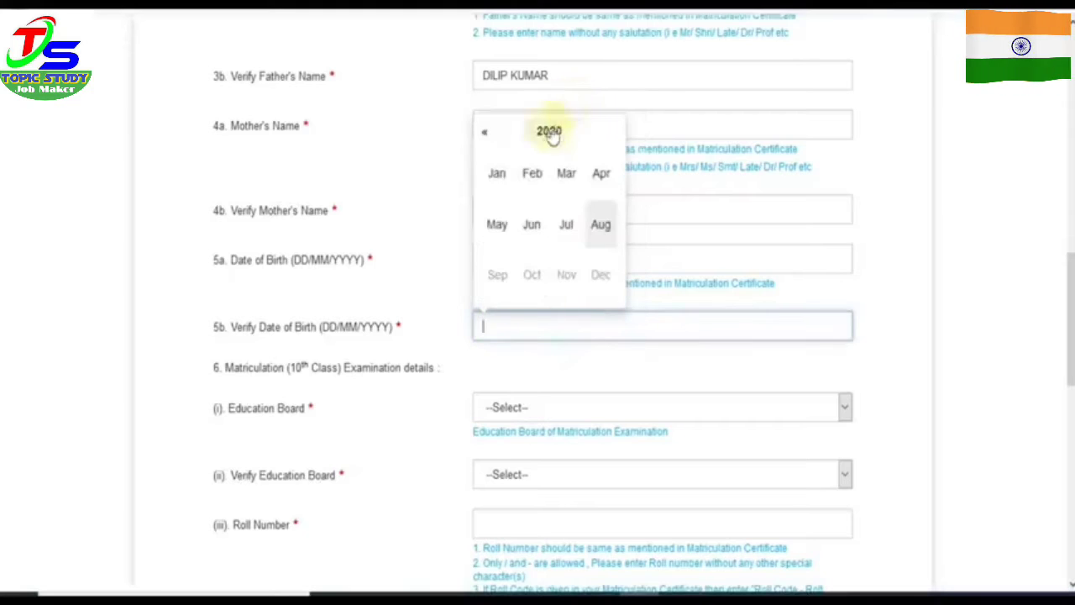
click(550, 133)
click(546, 134)
click(484, 136)
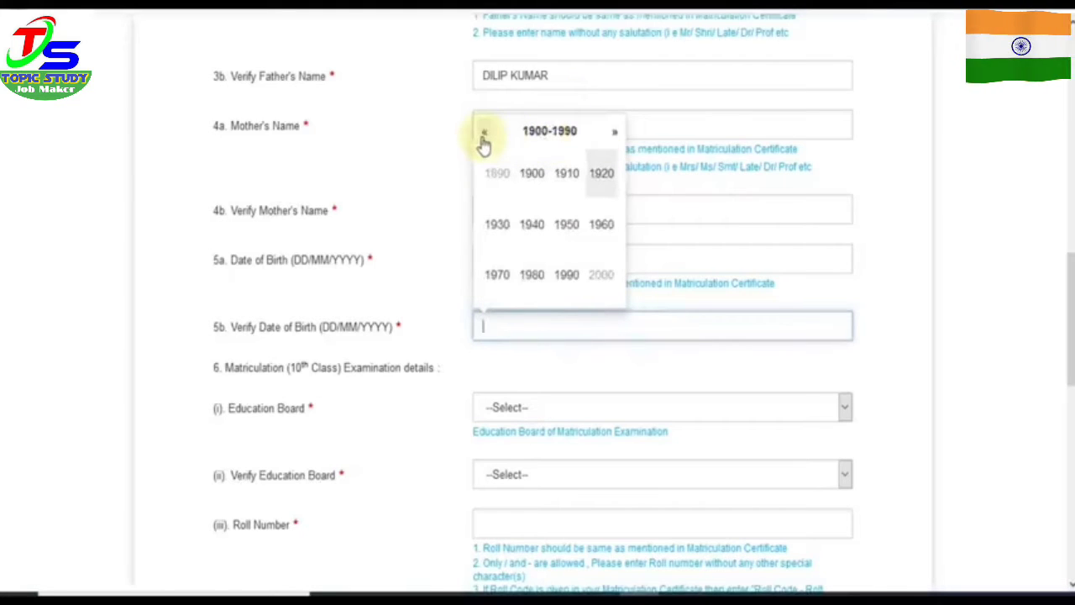
click(591, 138)
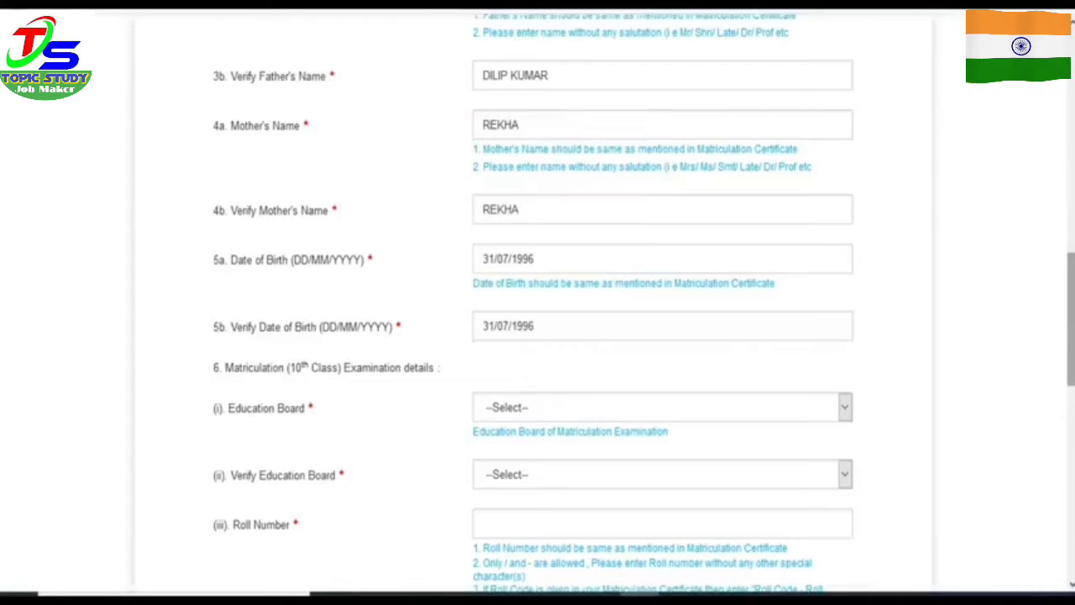
scroll(1071, 336, down, 3)
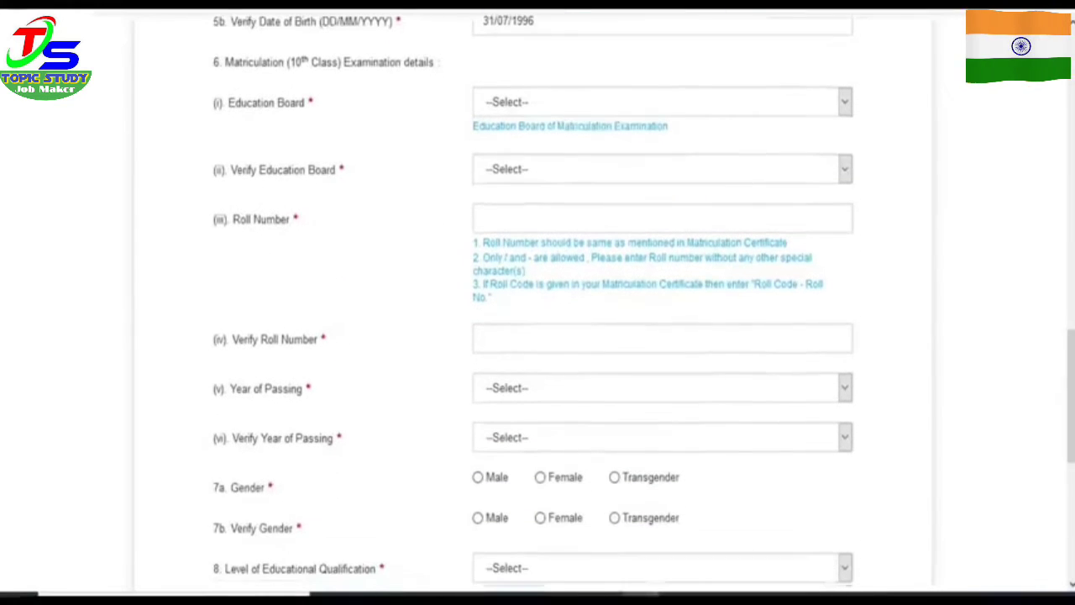
Step: Choose Board of Secondary Education, Rajasthan in both board fields and enter the matriculation roll number twice
click(540, 111)
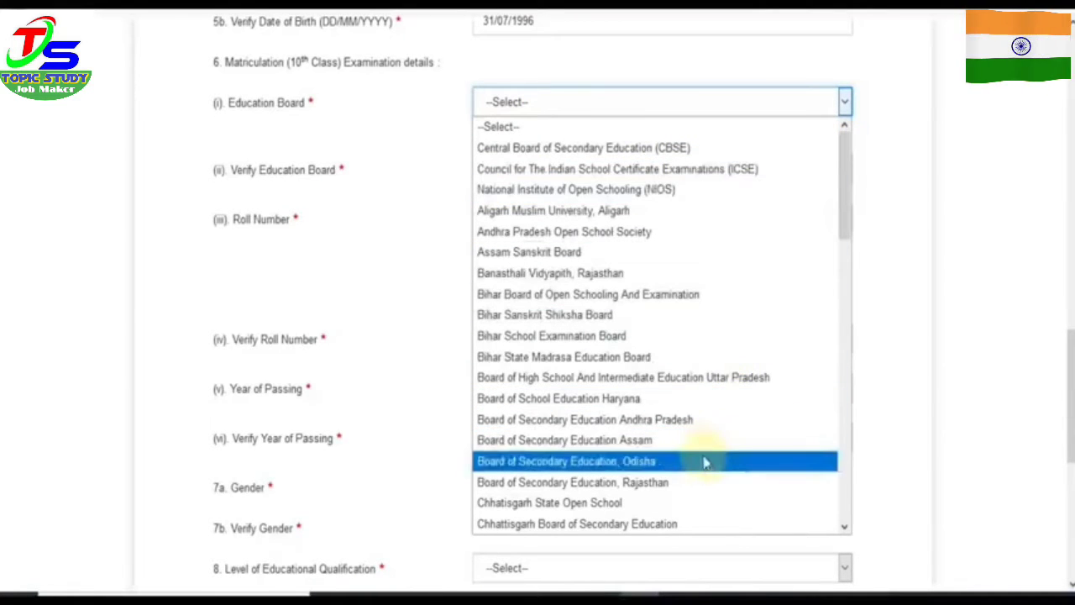
click(687, 482)
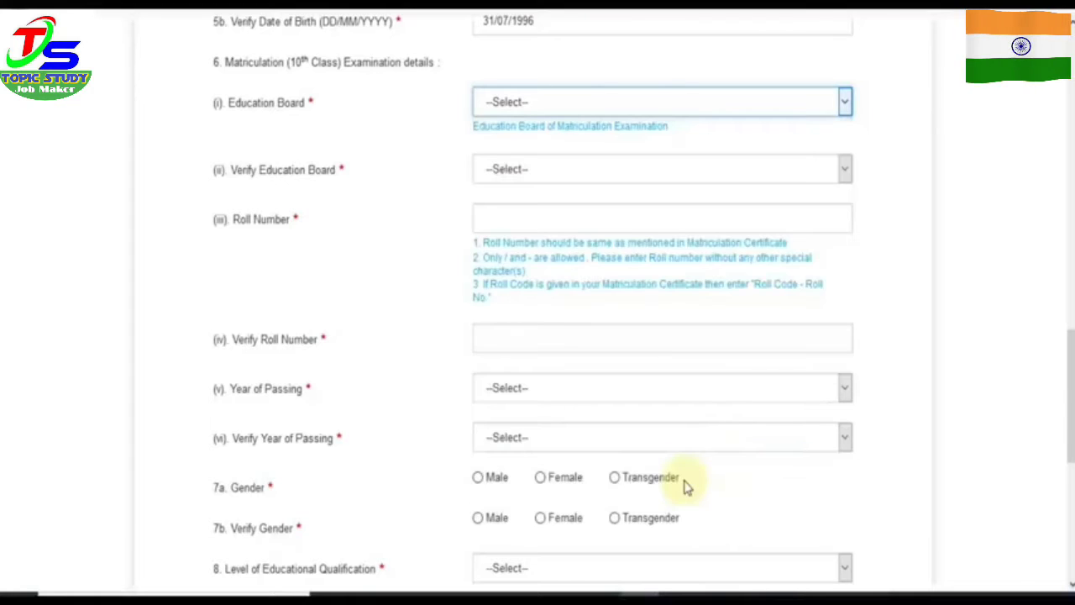
click(536, 173)
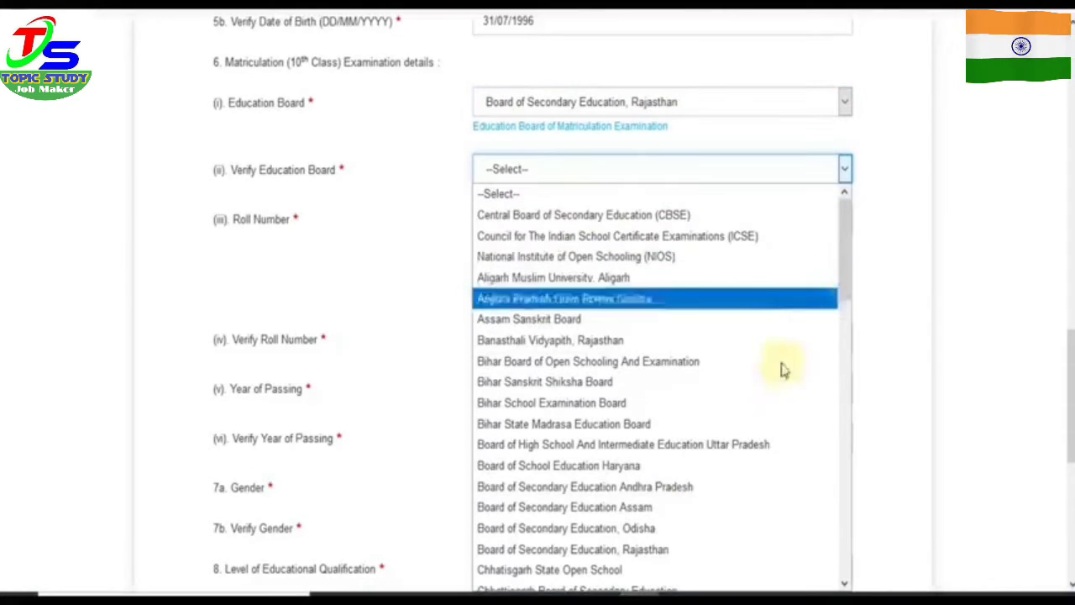
click(647, 548)
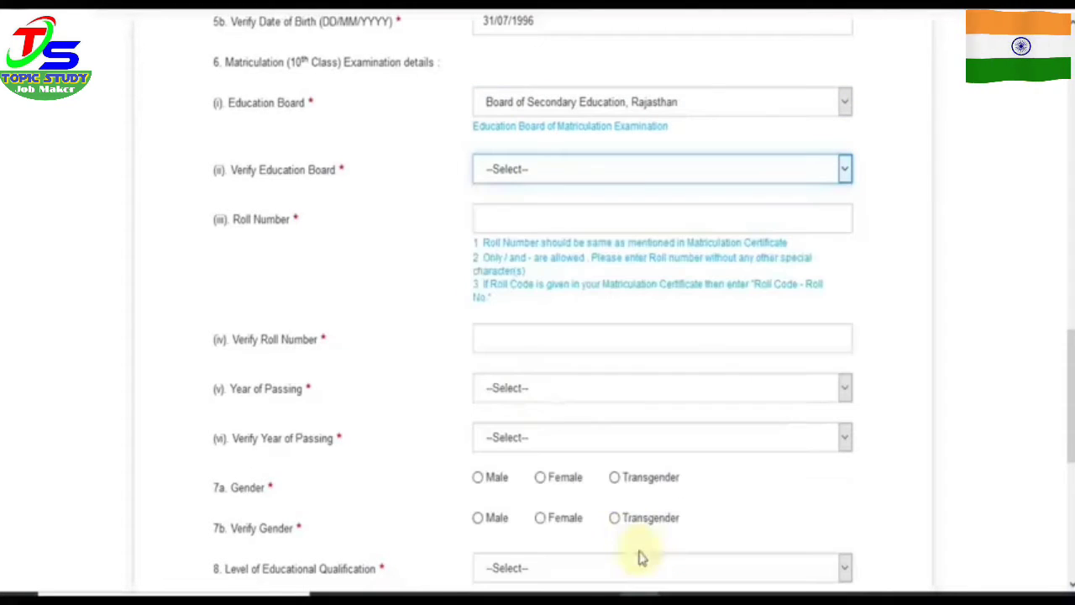
click(563, 212)
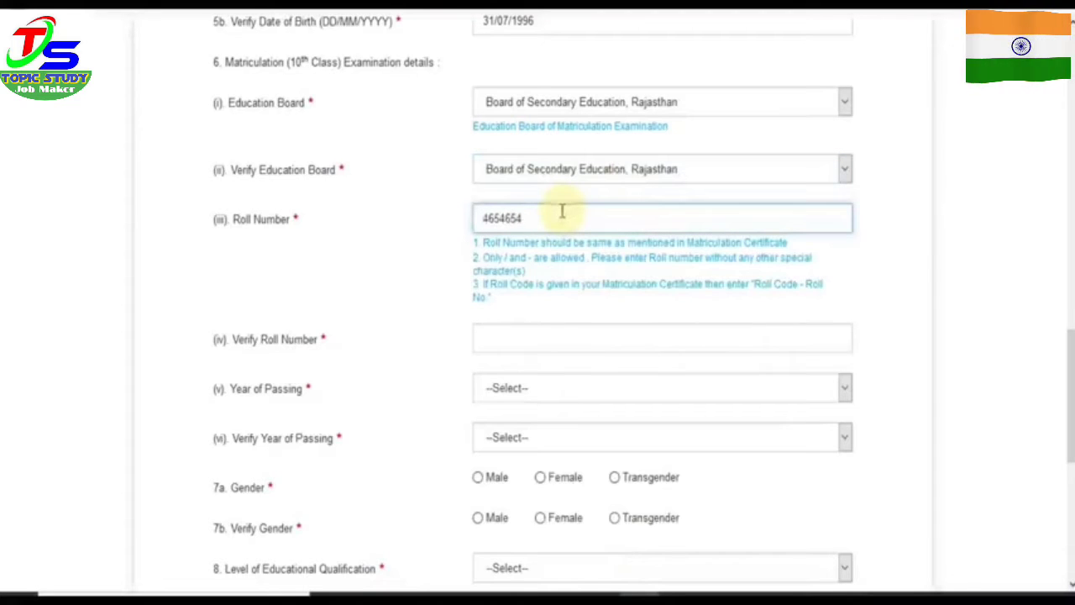
click(516, 340)
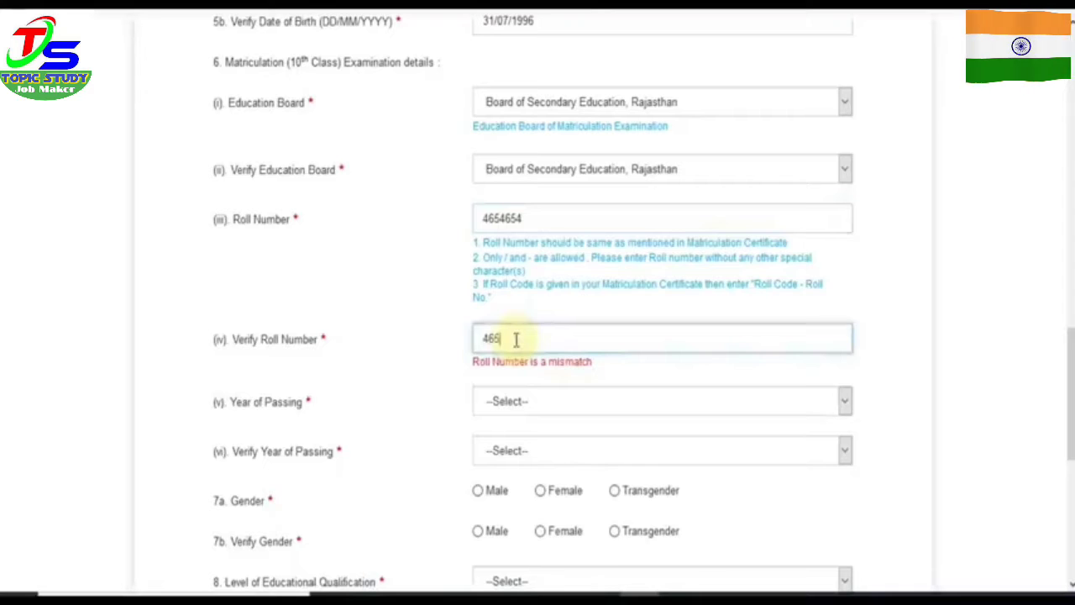
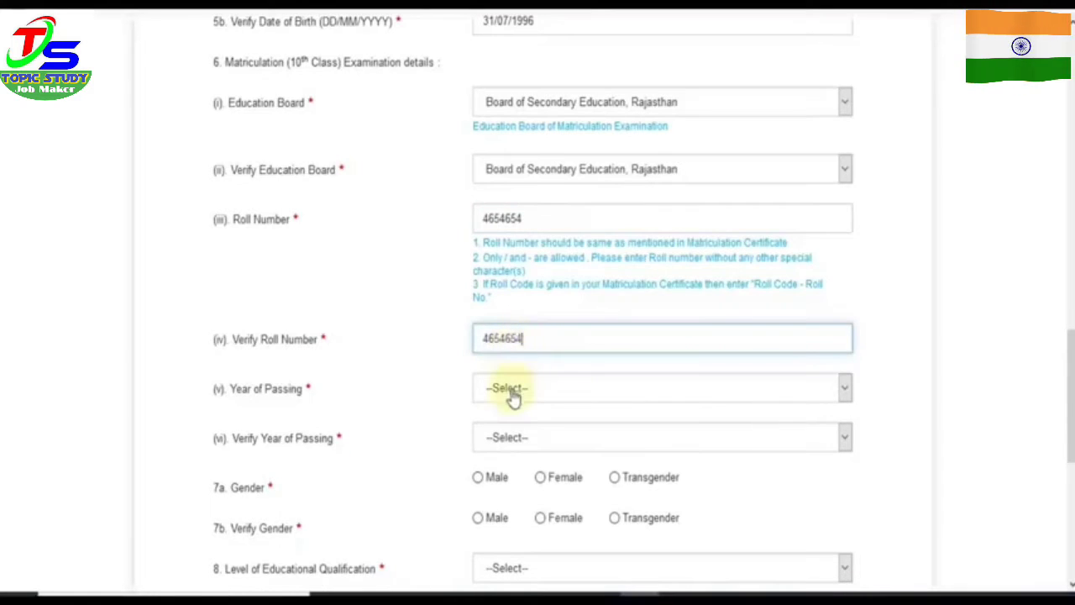
Step: Set passing year 2012 and gender Male, each with its verification field
click(513, 389)
text(2012)
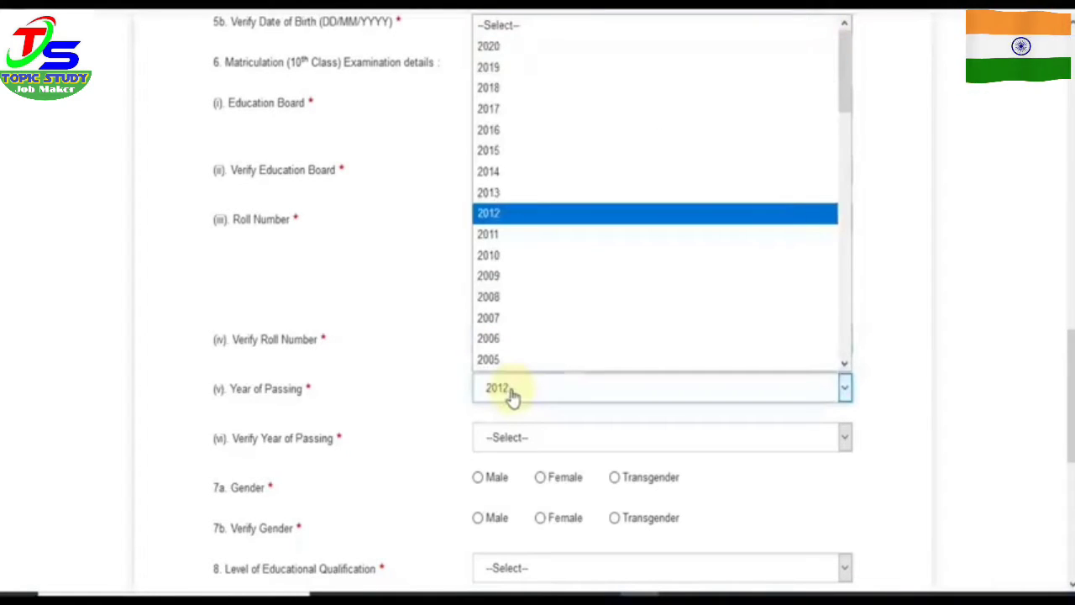
click(449, 392)
click(510, 439)
text(2012)
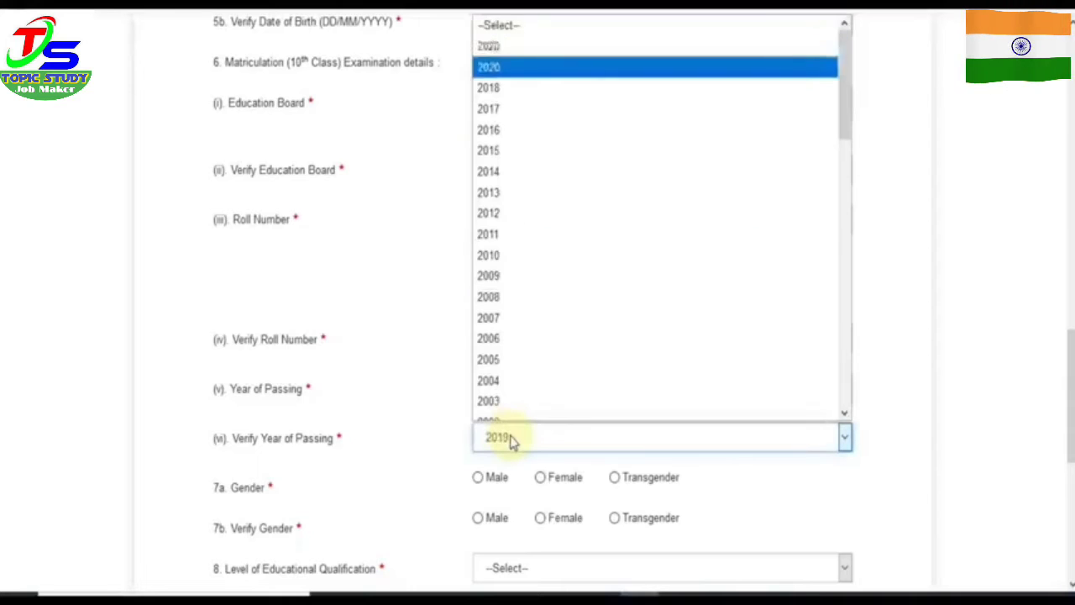
click(426, 399)
scroll(426, 400, down, 4)
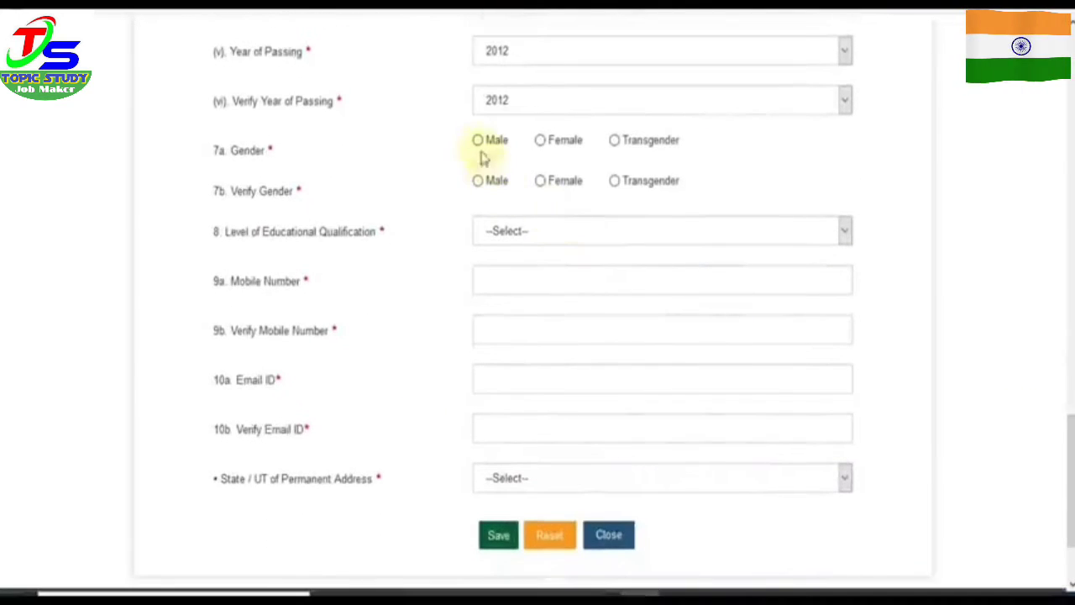
click(477, 140)
click(479, 183)
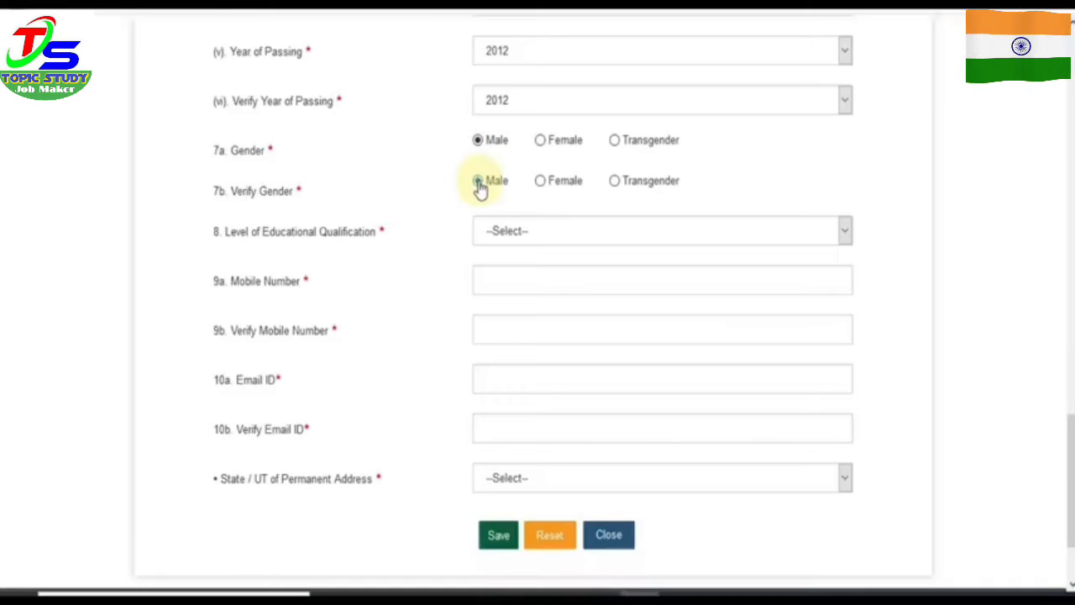
Step: Choose Graduation as qualification and Rajasthan as the permanent address state
click(501, 240)
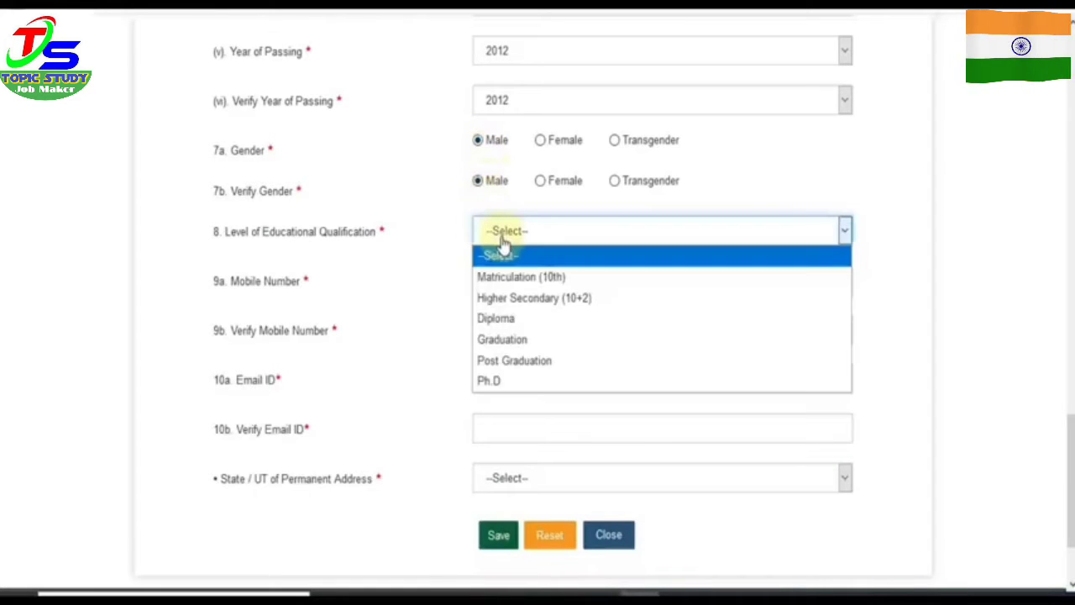
click(502, 339)
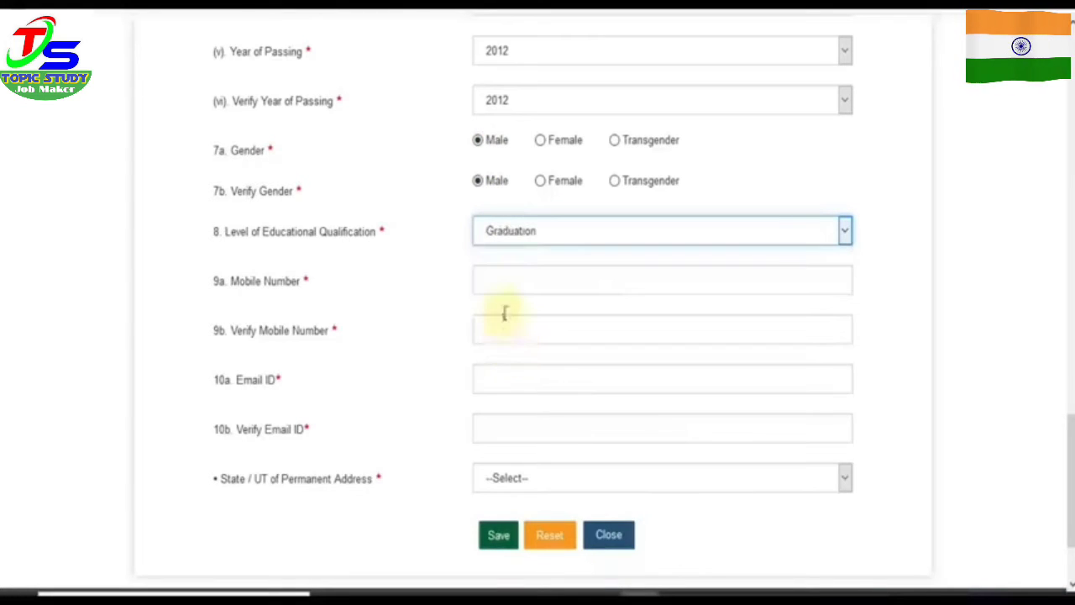
click(510, 279)
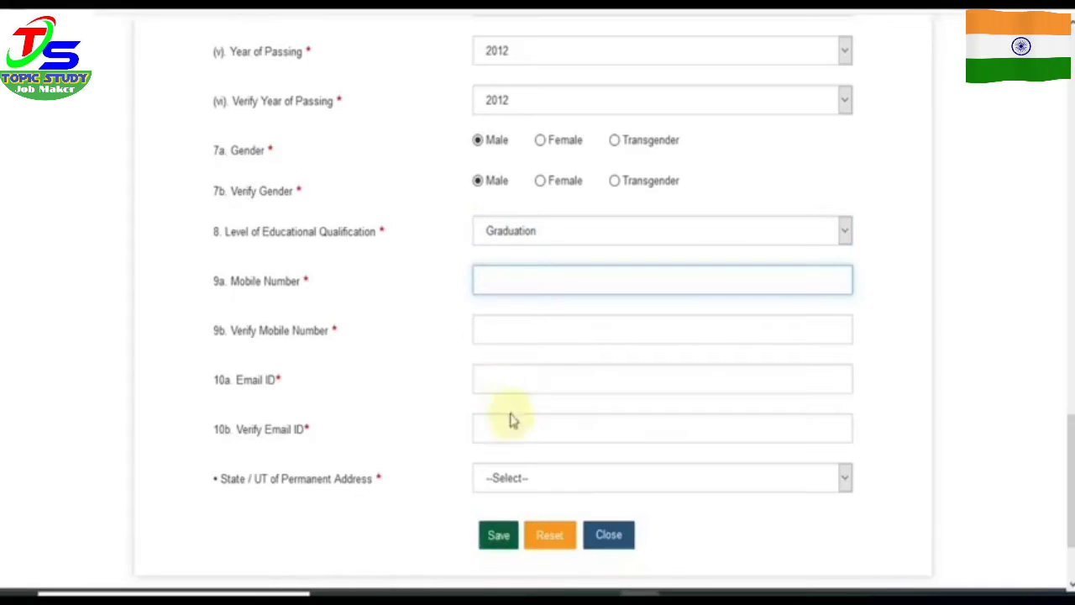
click(520, 482)
scroll(509, 449, down, 4)
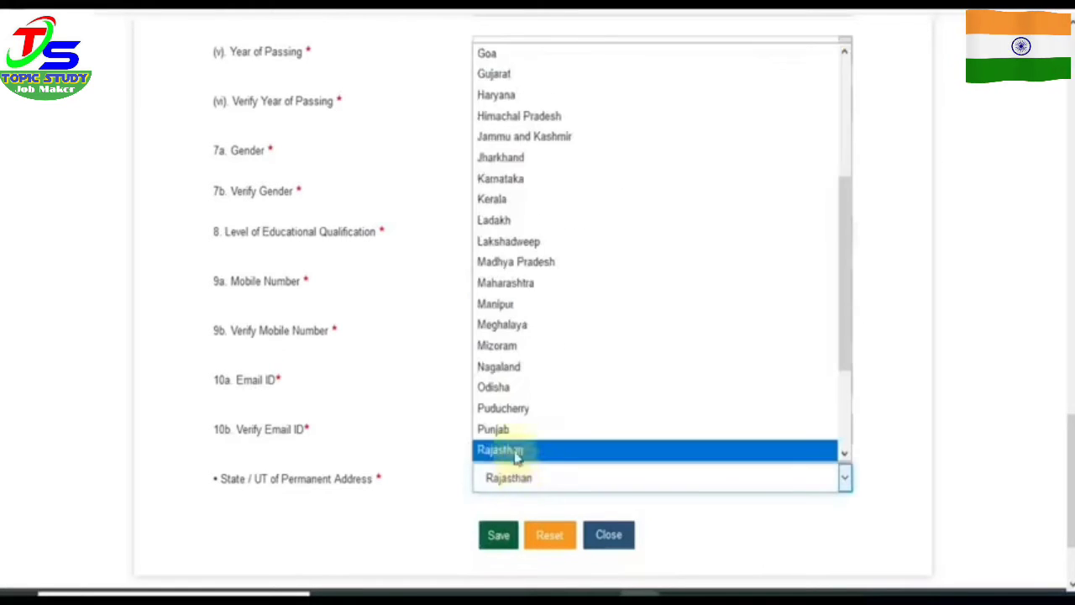
click(509, 449)
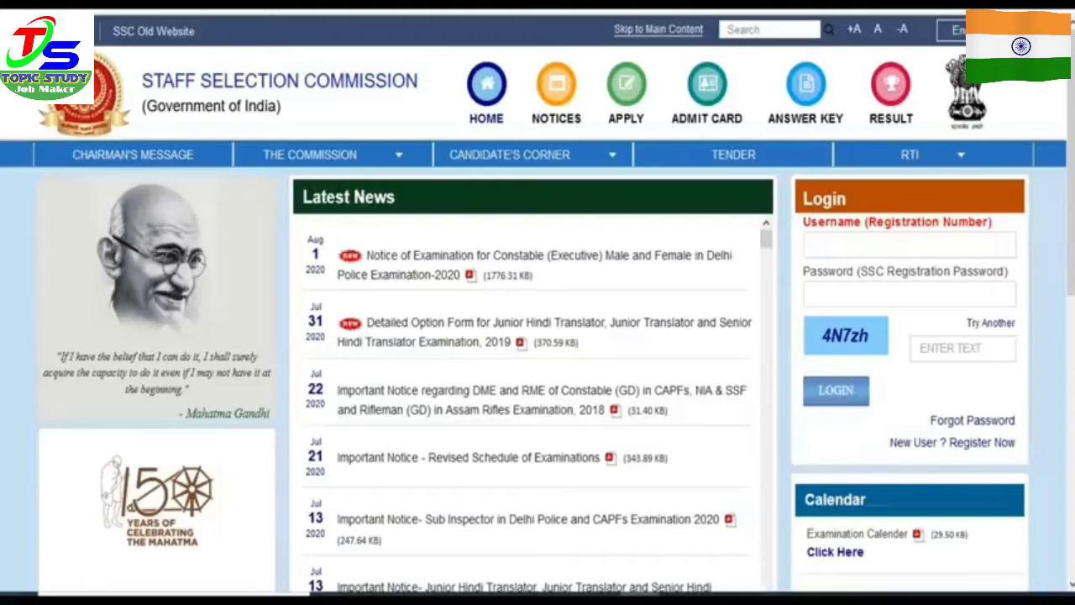
Step: Fill in the registration number and the captcha text in the login box
click(886, 239)
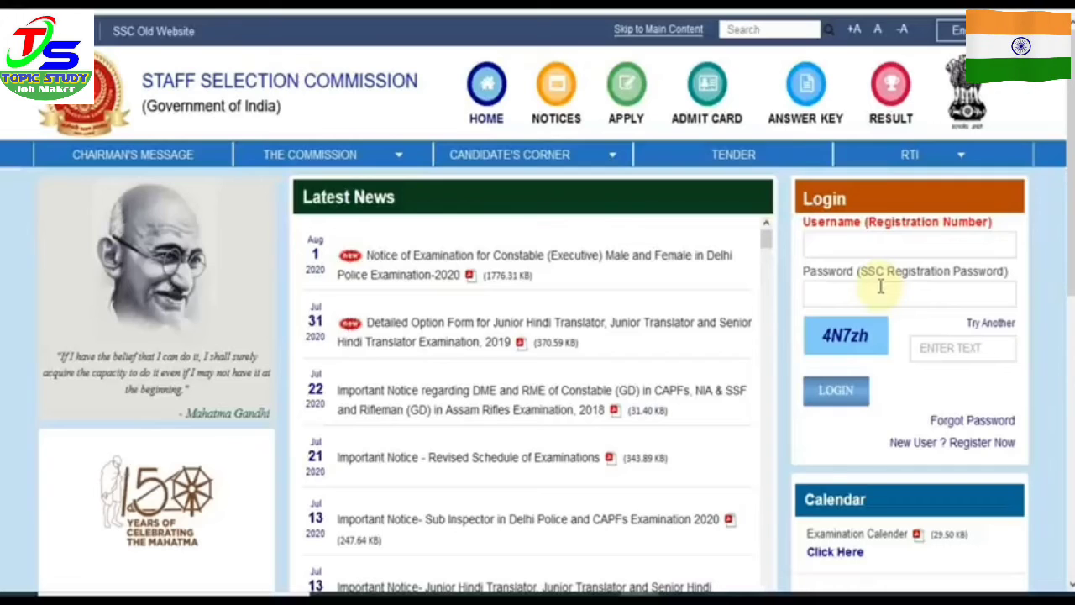
click(931, 350)
text(4)
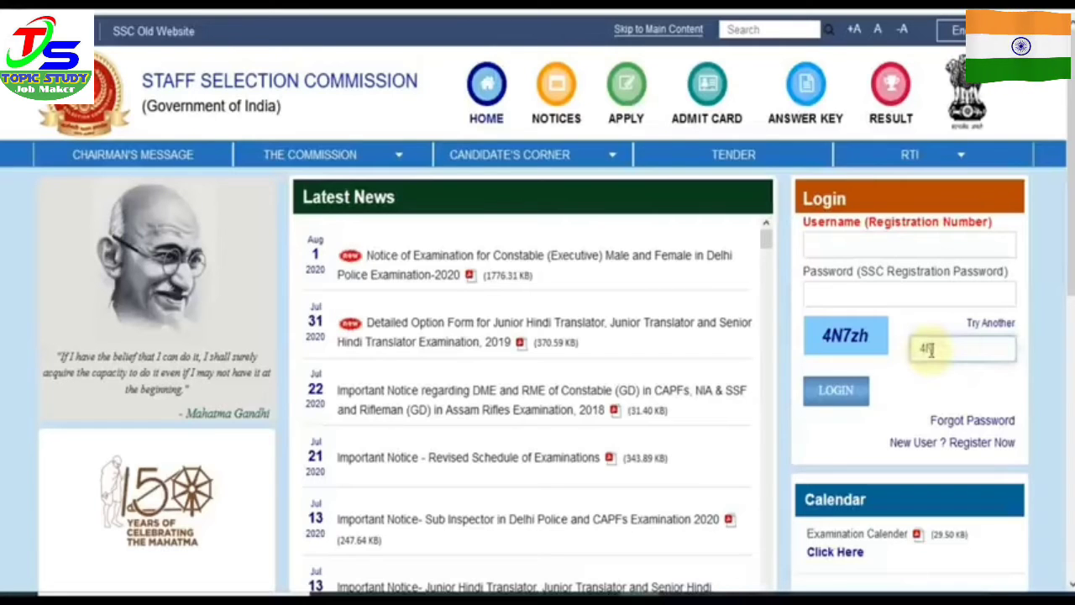
text(N7z)
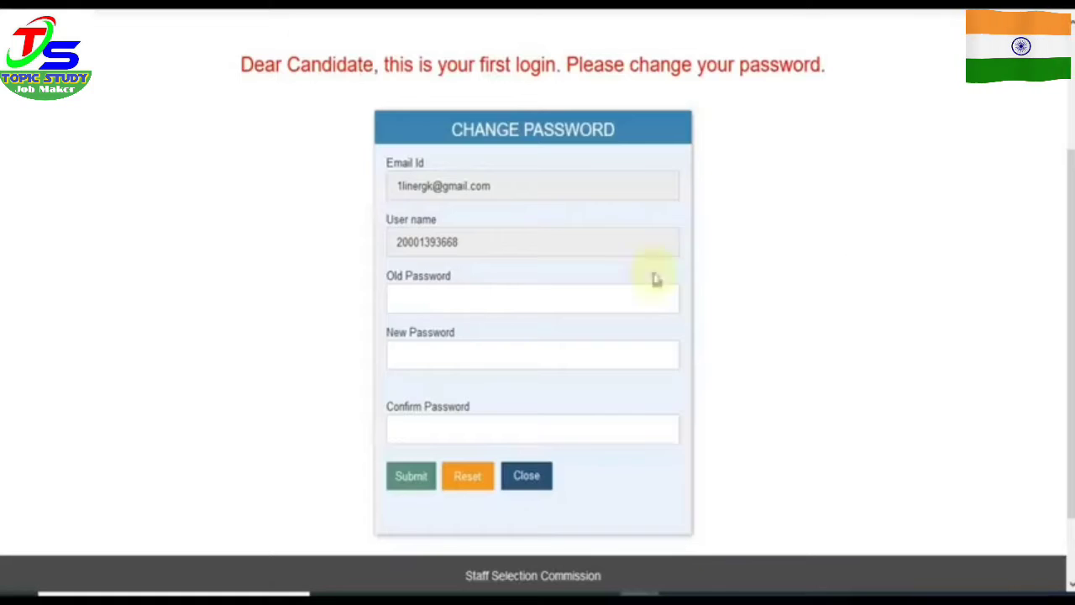
Step: Enter the old password, a new compliant password and its confirmation, submit, and decline browser saving
click(474, 302)
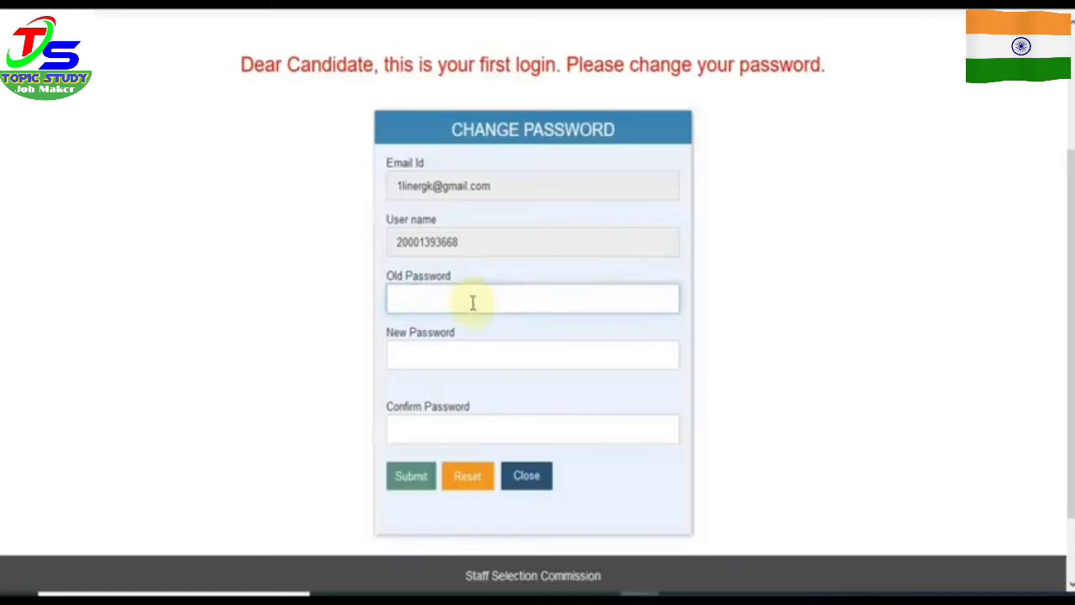
text(••)
key(Tab)
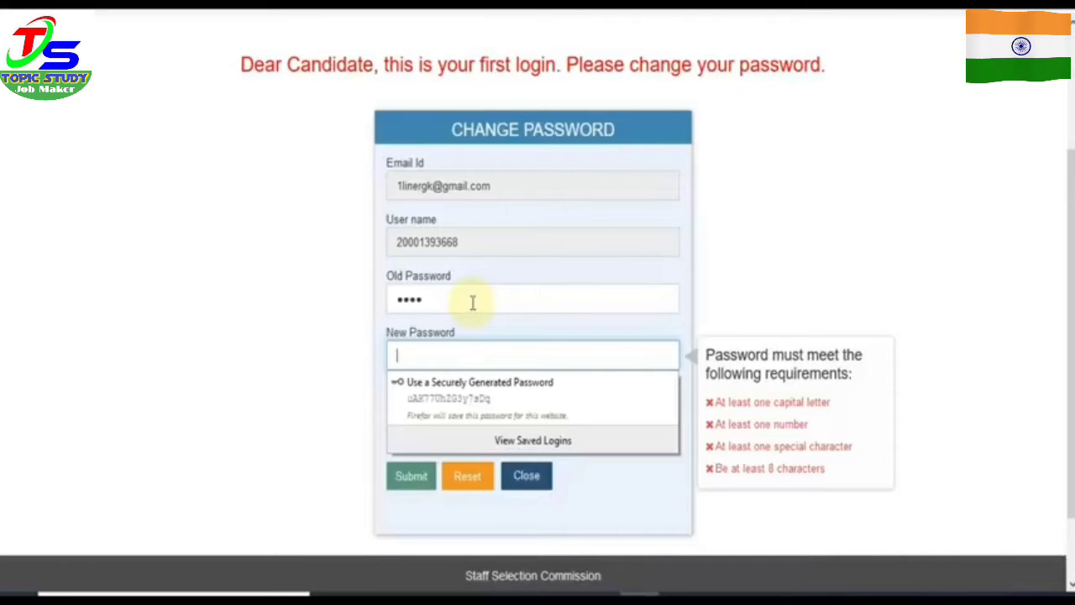
text(Abc)
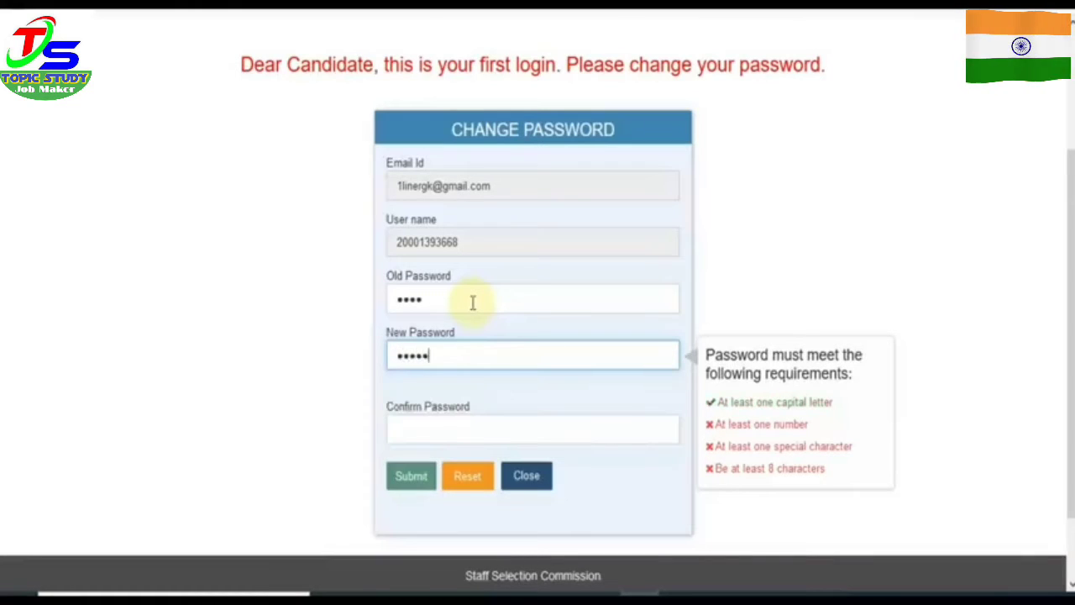
text(@12)
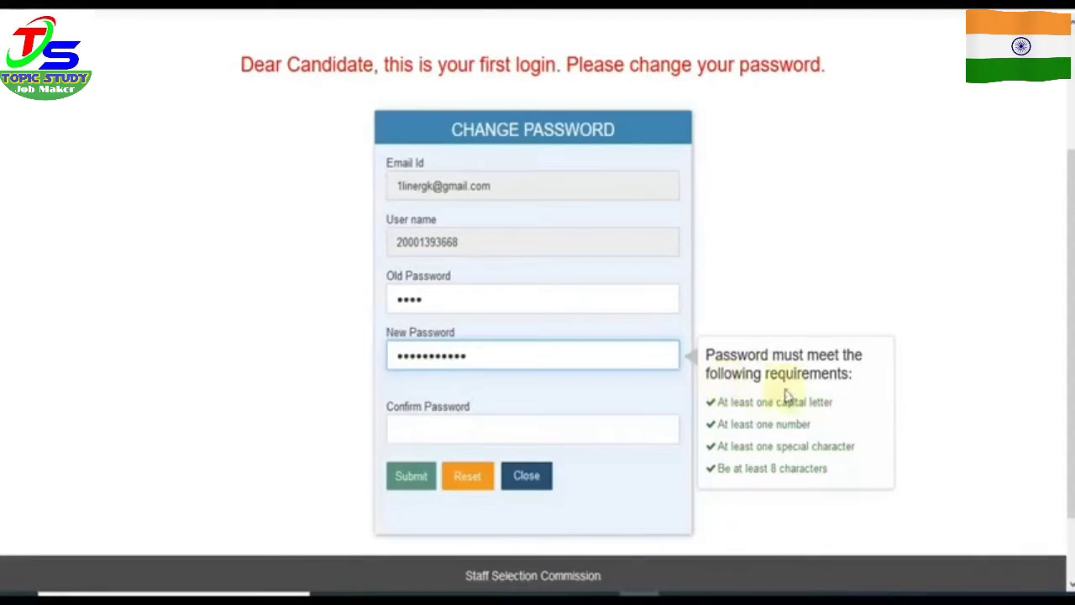
click(473, 432)
text(A)
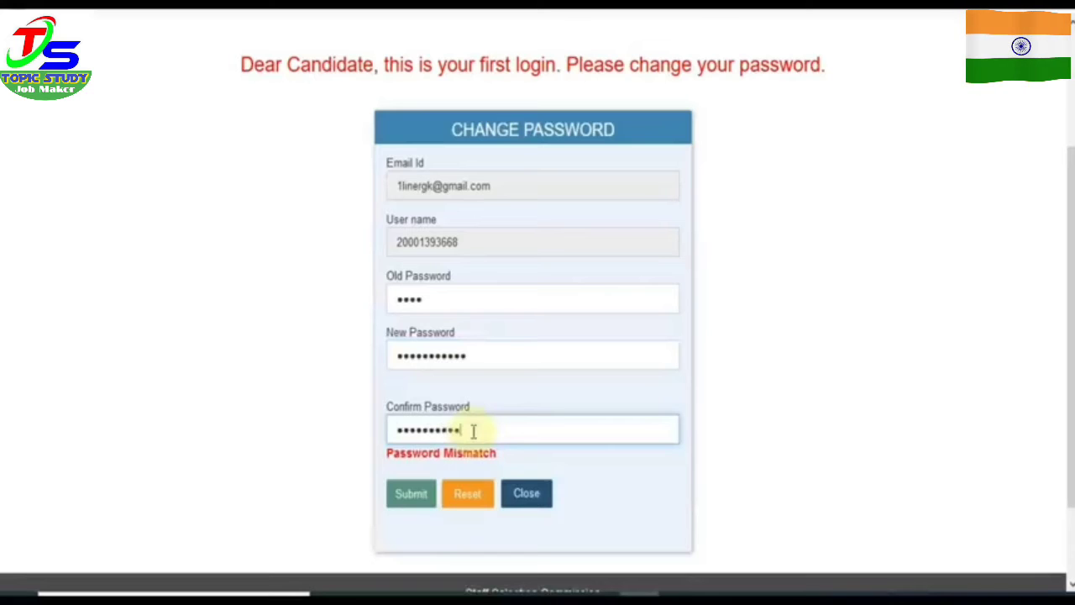
text(3)
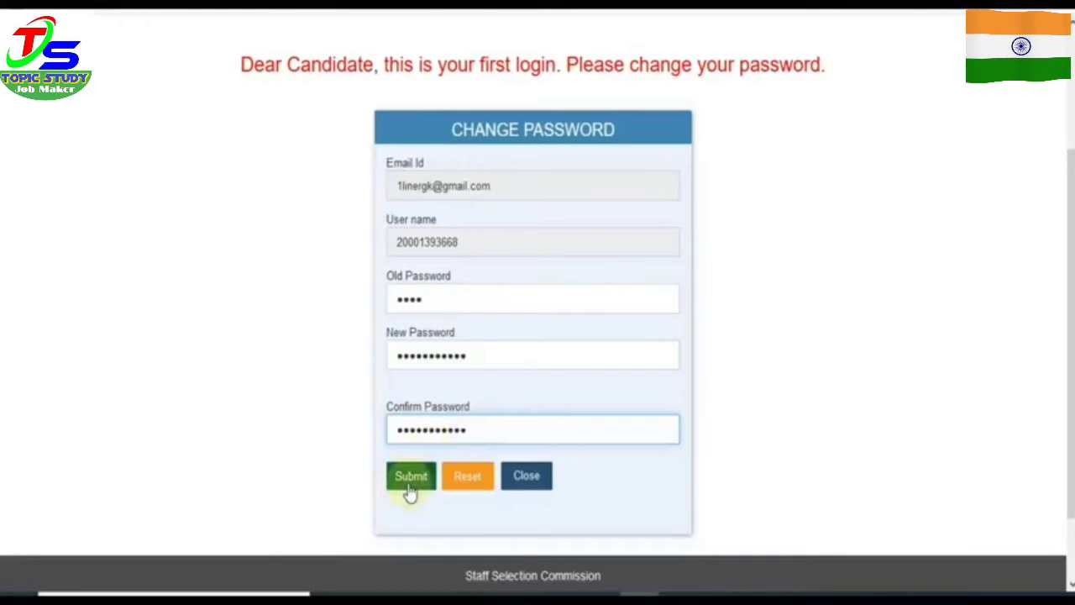
click(410, 488)
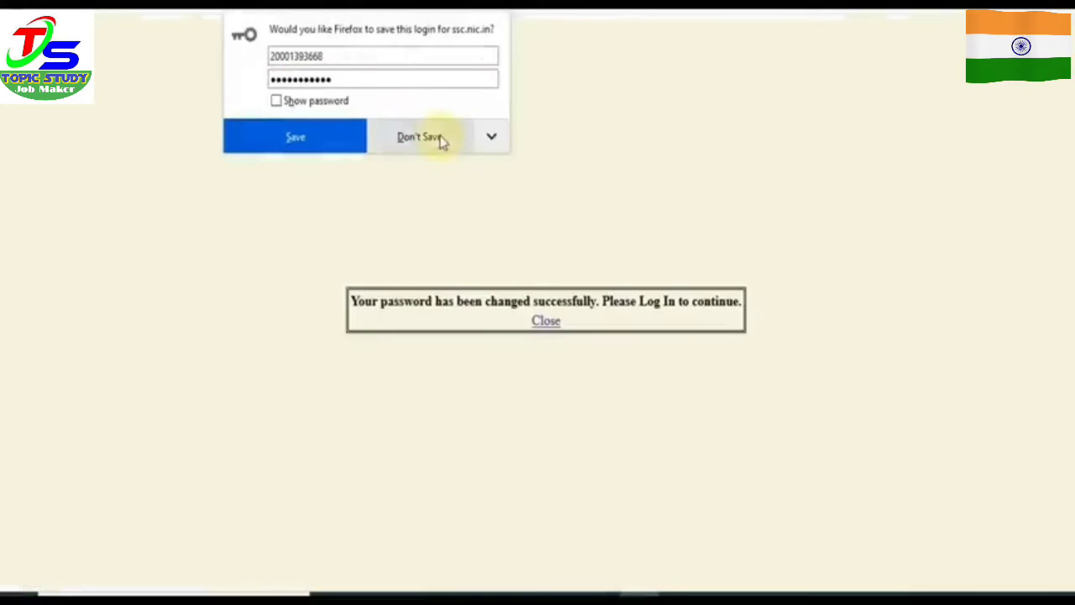
click(440, 141)
Step: Close the success message and fill the saved registration number into the login username field
click(546, 323)
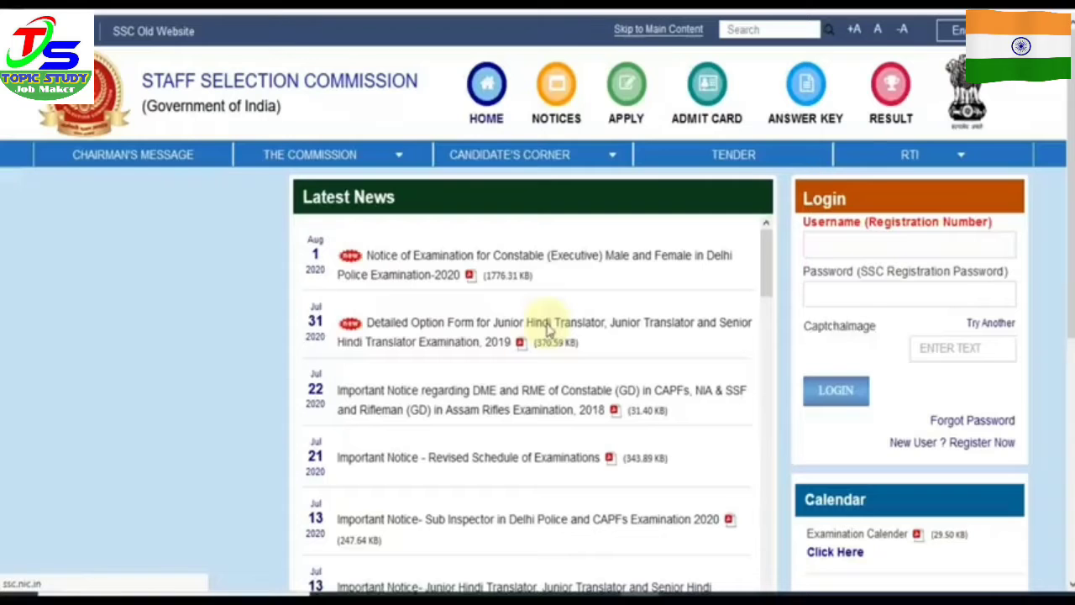
click(830, 244)
click(838, 267)
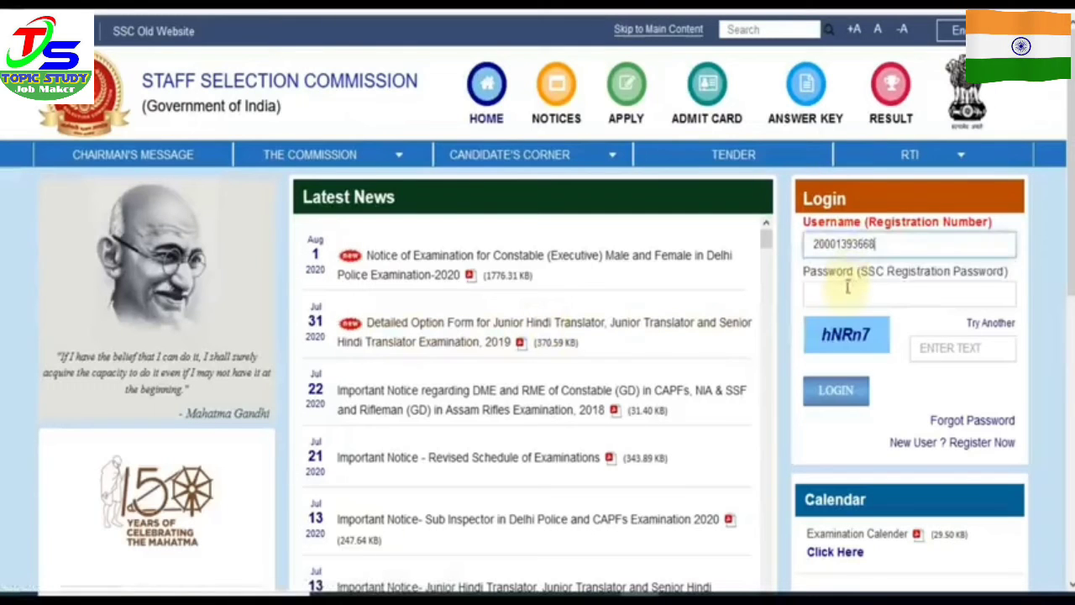
click(845, 294)
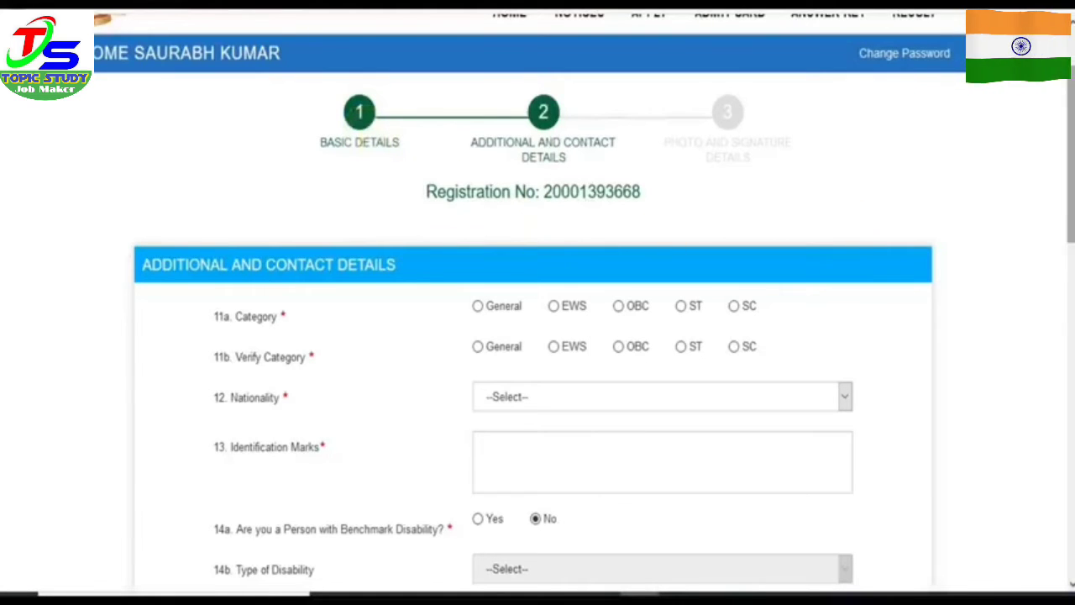
Step: Set category and verified category to EWS and nationality to Citizen of India
scroll(504, 223, down, 2)
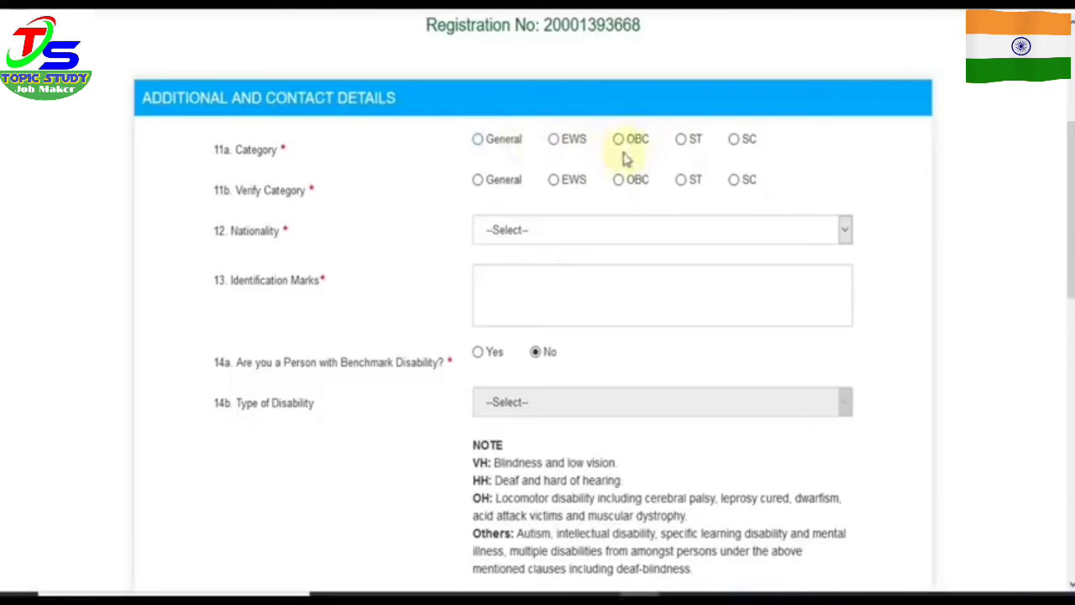
click(554, 147)
click(554, 180)
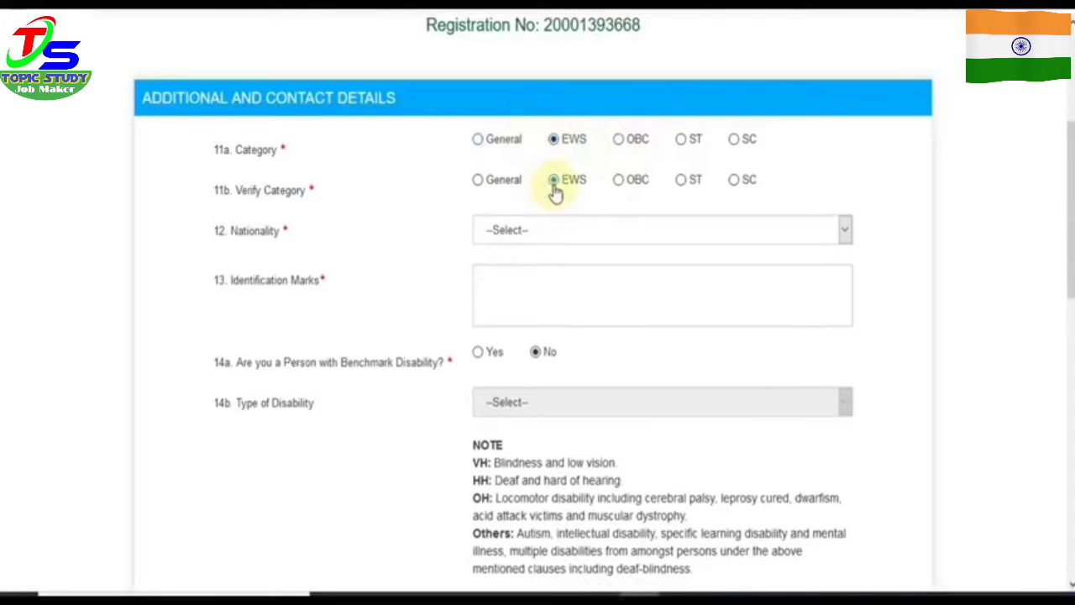
click(571, 231)
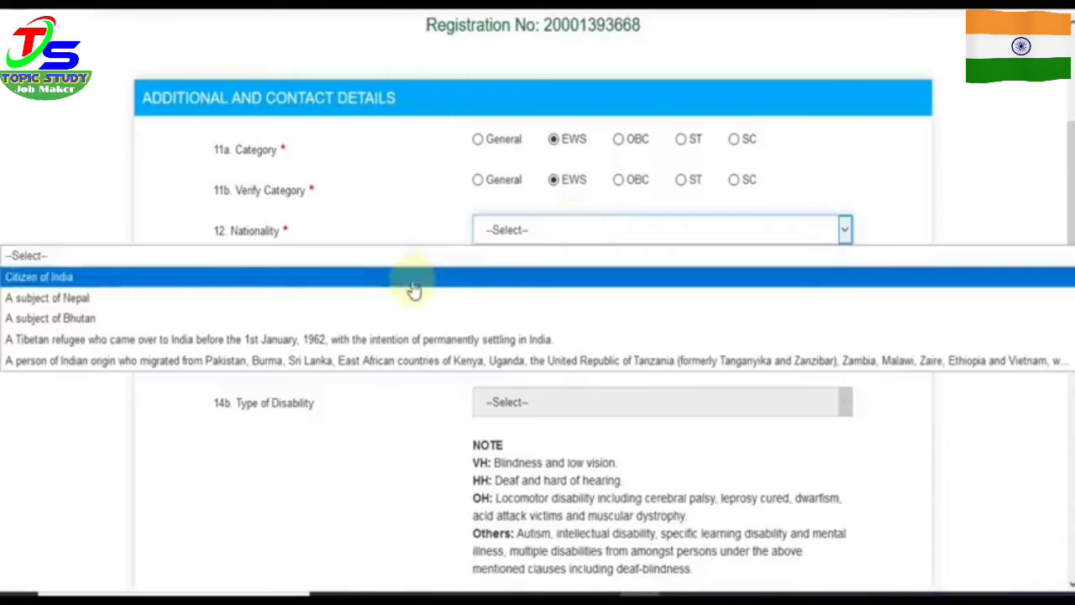
click(414, 289)
Step: Enter 'NO MARK' as identification marks and set benchmark disability to No
click(547, 297)
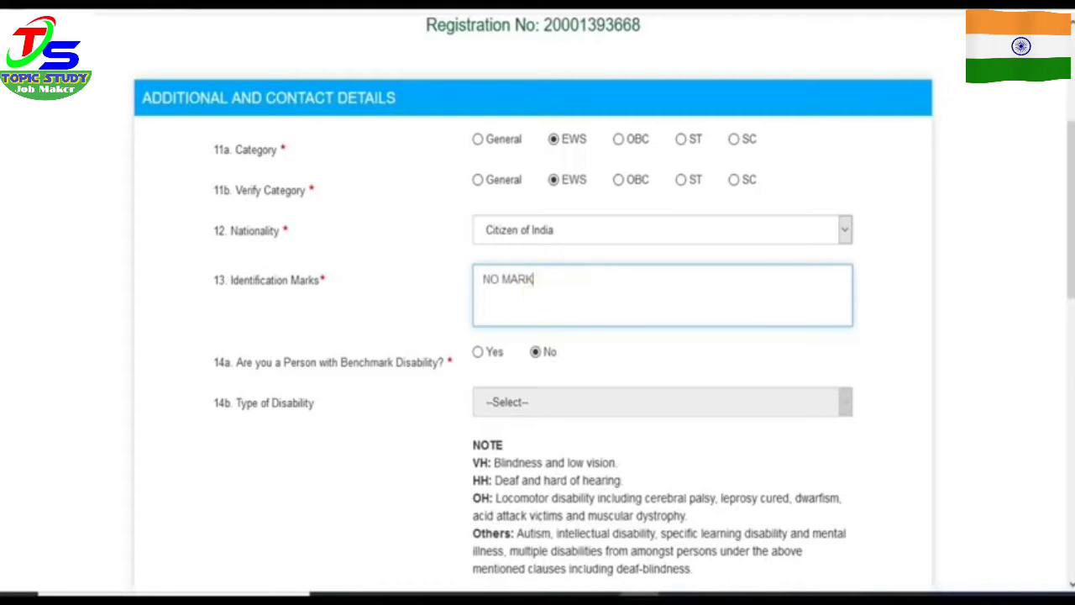
scroll(592, 281, down, 3)
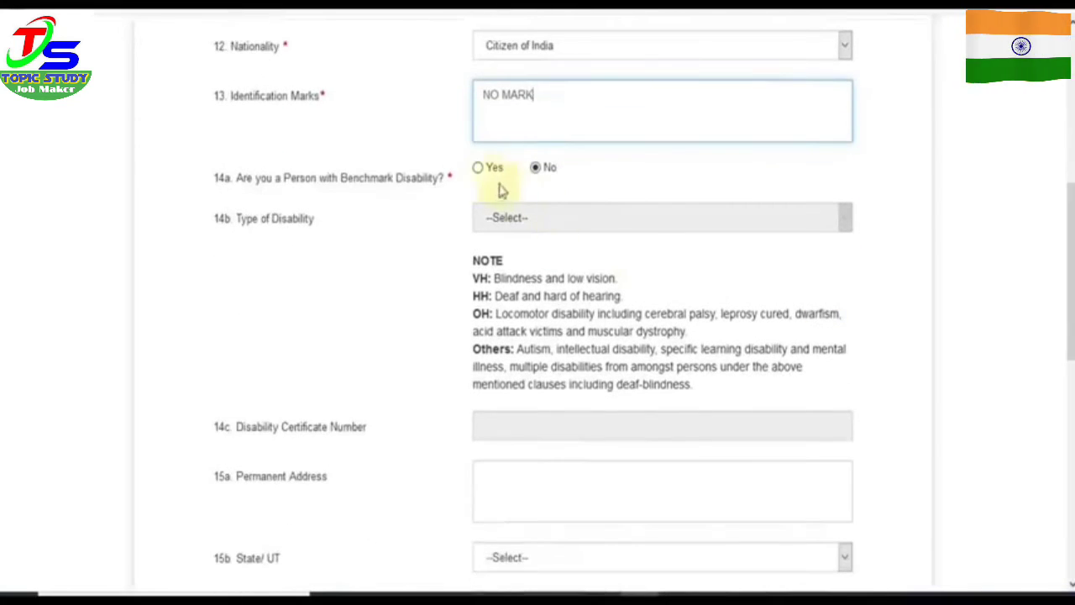
click(478, 168)
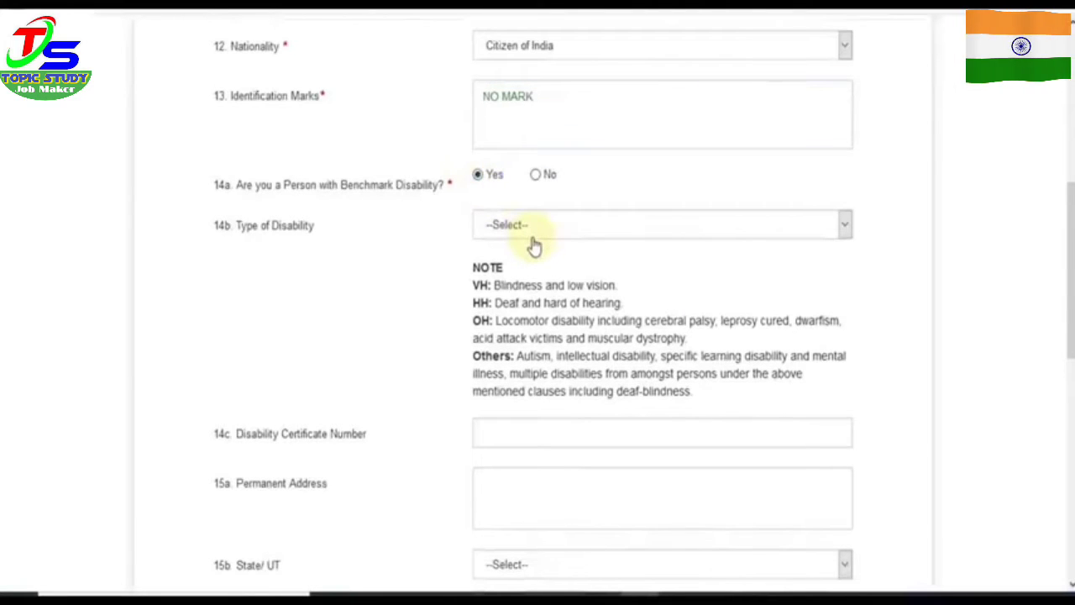
scroll(727, 348, down, 3)
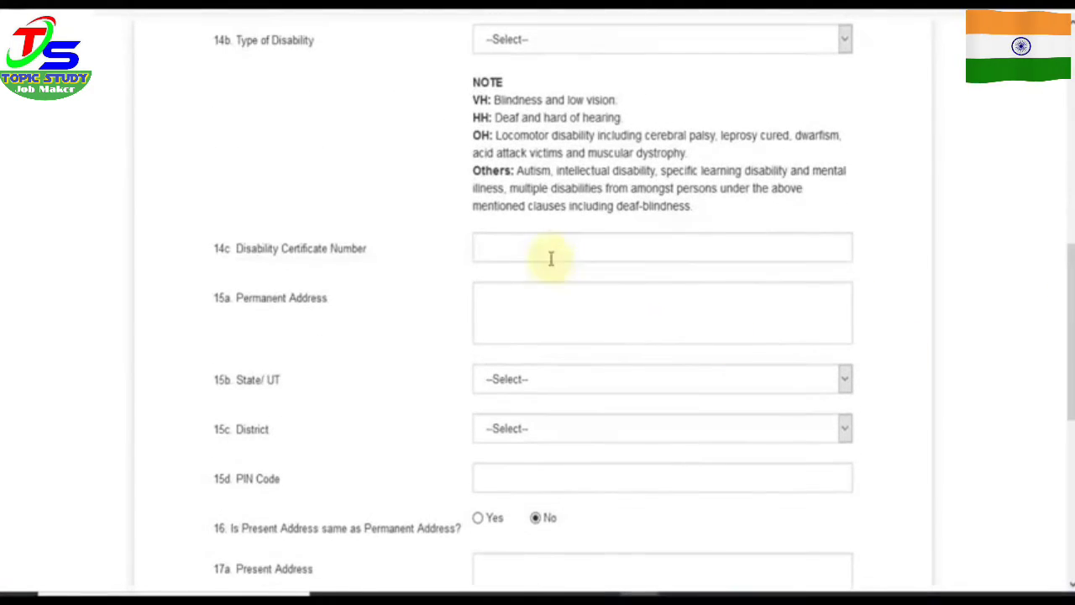
scroll(552, 259, up, 3)
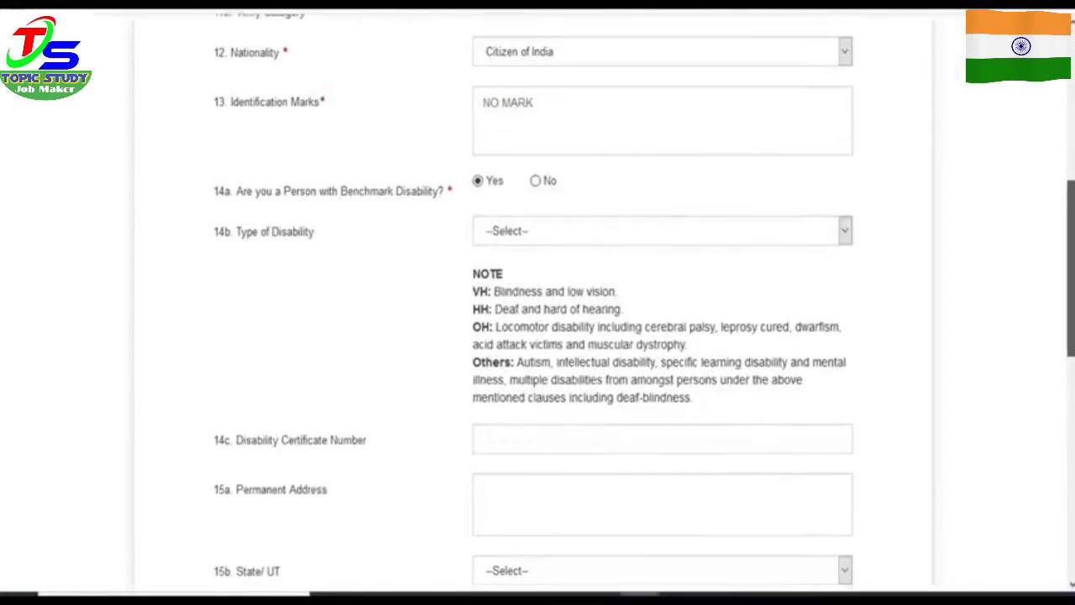
click(536, 181)
Step: Enter the permanent address with state Rajasthan, district Alwar and the PIN code
scroll(563, 273, down, 5)
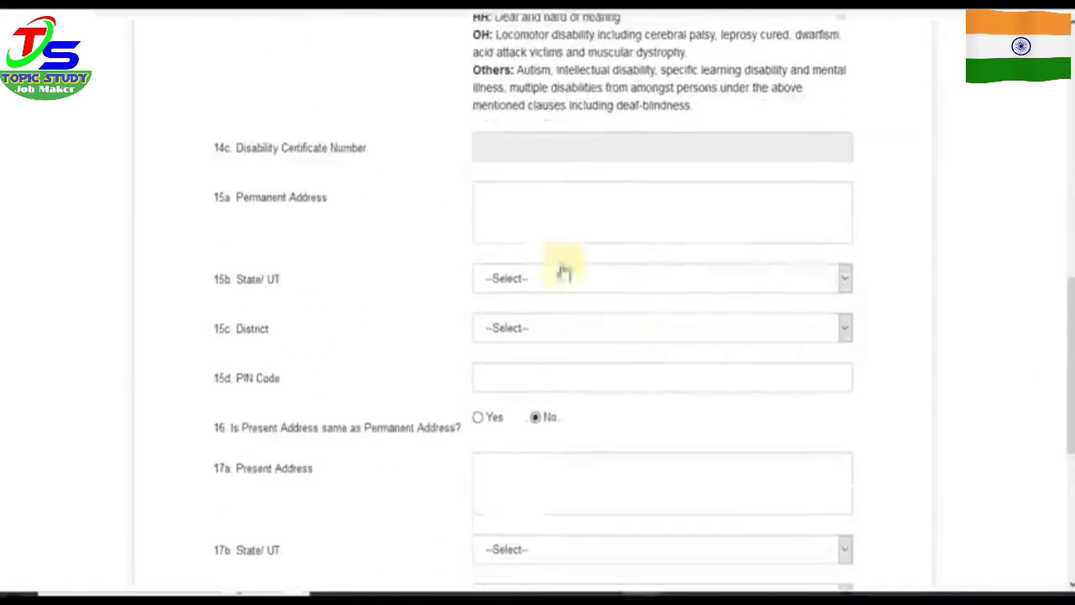
click(535, 209)
text(VIJAY NAGAR)
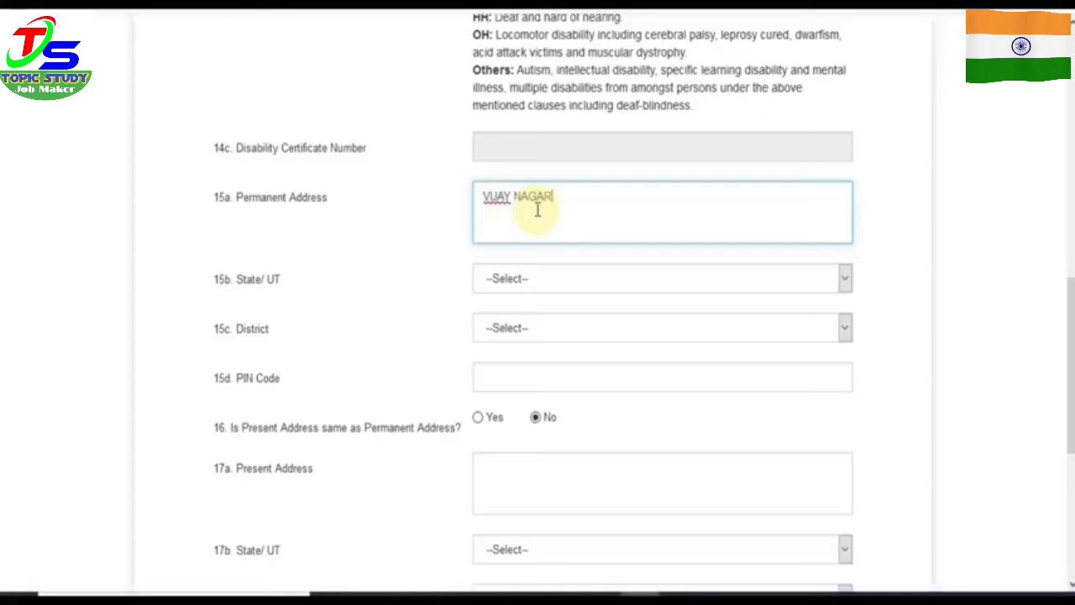
click(550, 279)
key(r)
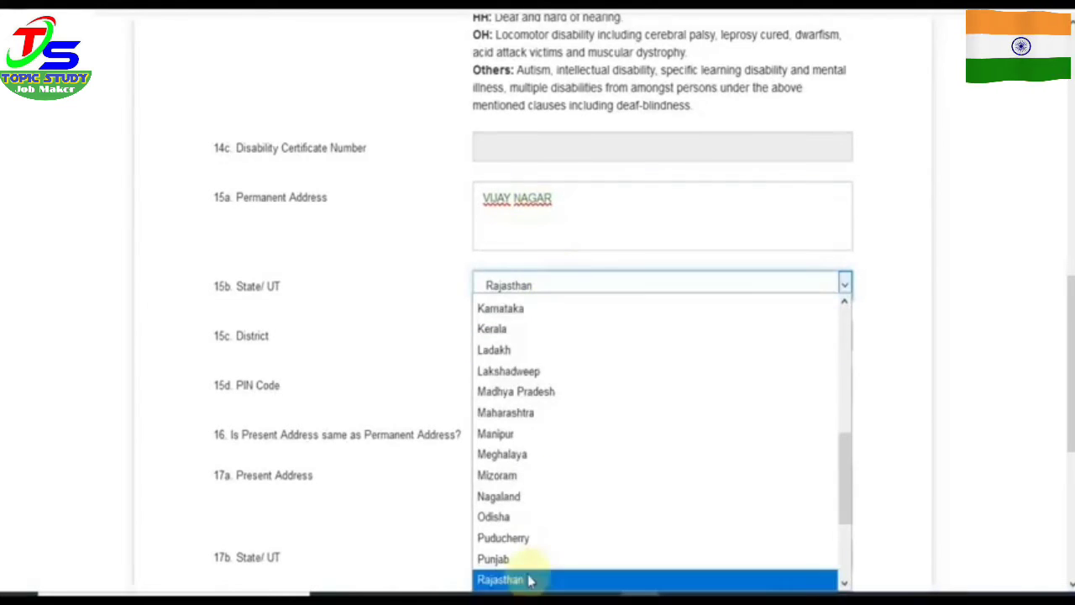
click(528, 578)
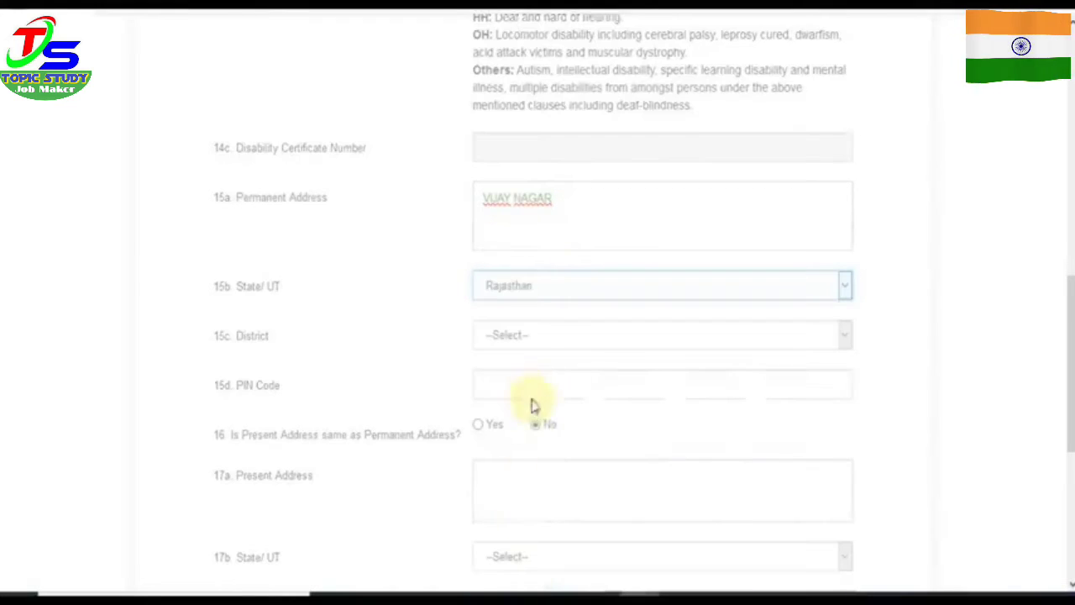
click(524, 355)
click(516, 67)
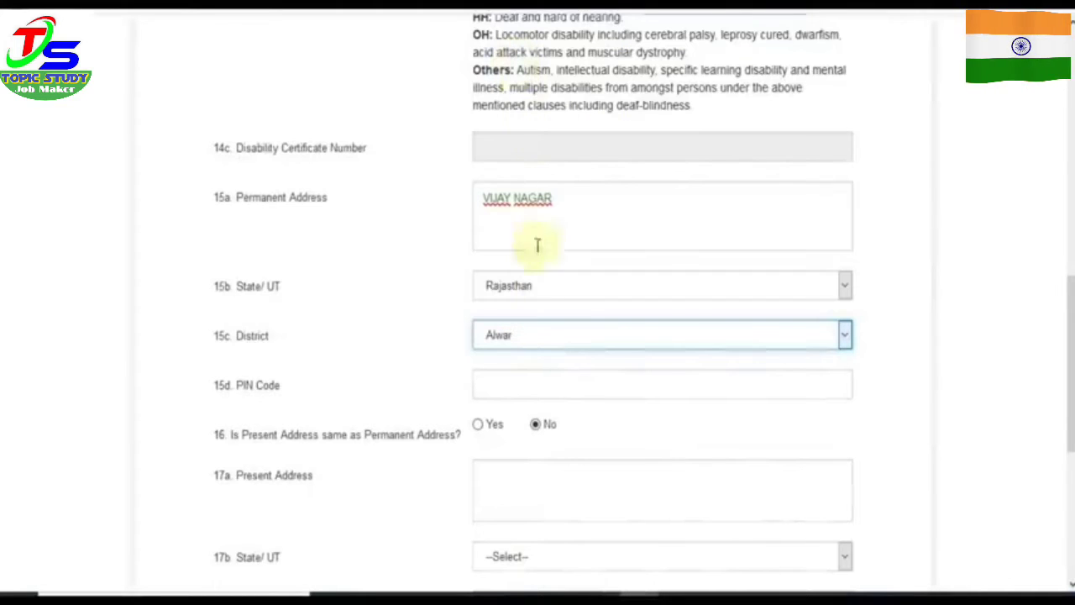
click(522, 379)
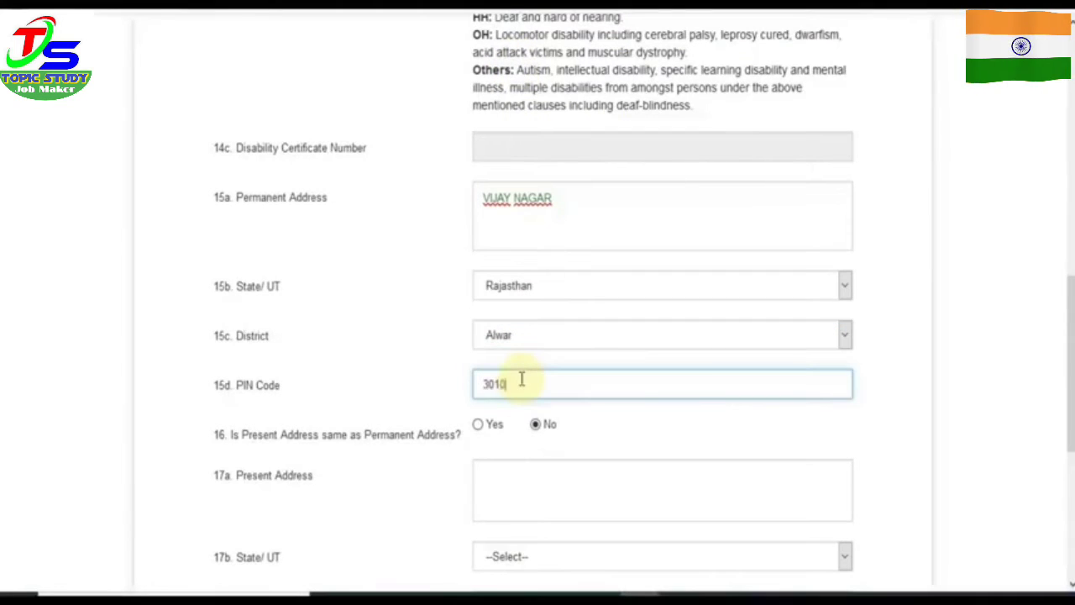
Step: Mark the present address as same as permanent and save to reach Photo and Signature
click(478, 424)
scroll(821, 372, down, 1)
scroll(1058, 422, down, 3)
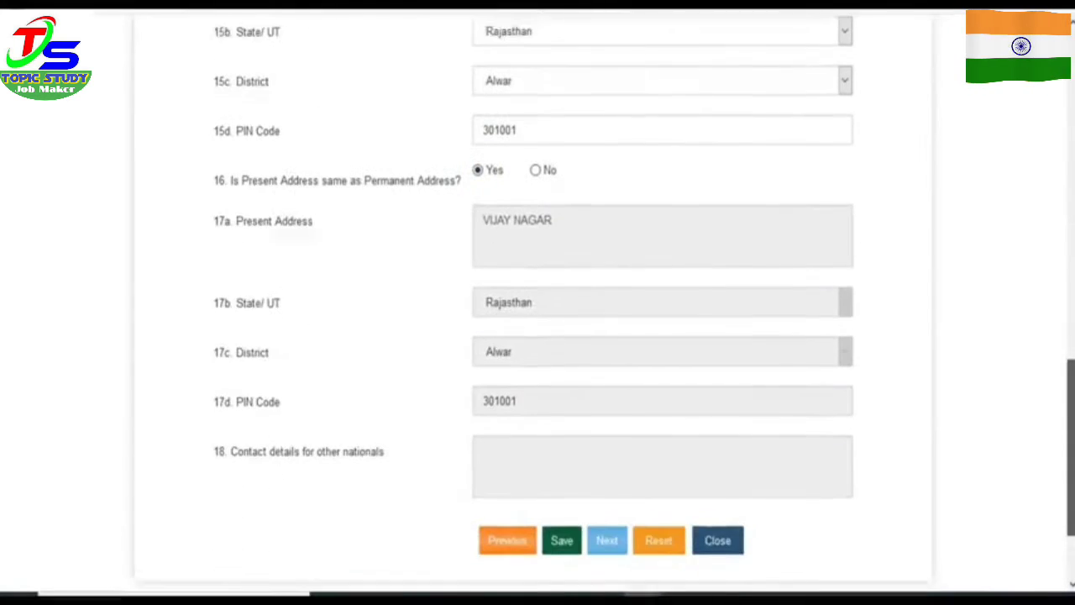
click(561, 520)
scroll(538, 336, down, 2)
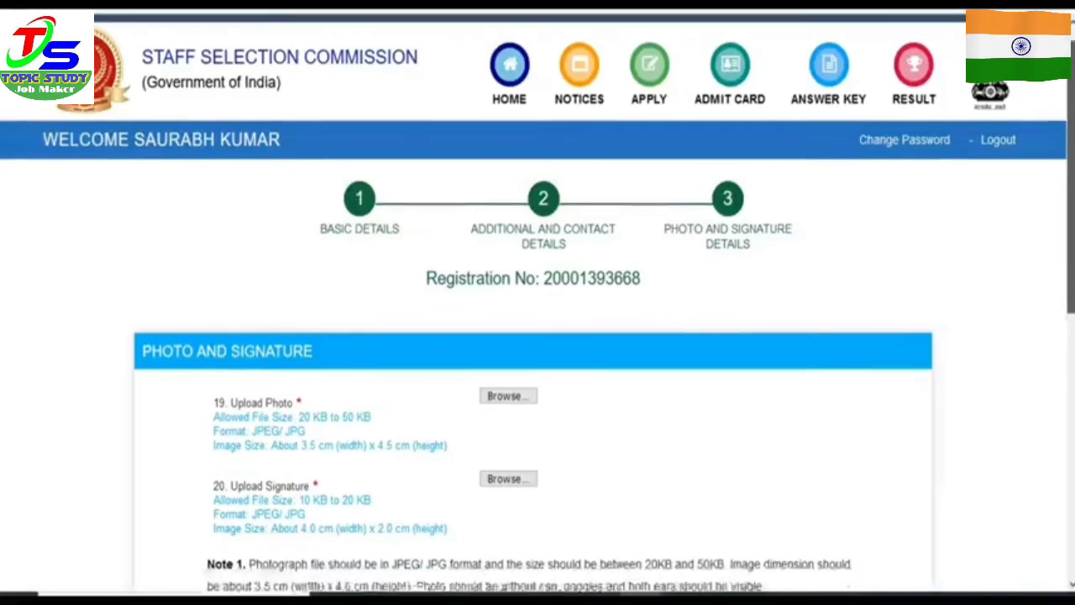
scroll(715, 263, down, 1)
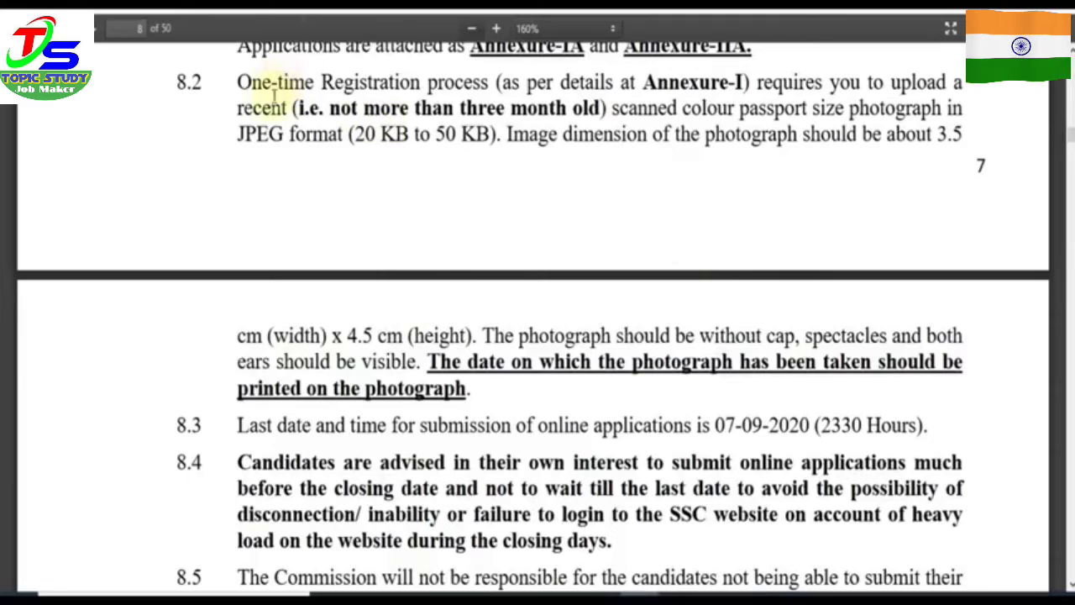
Step: Highlight the section 8.2 photo-age and date-printed-on-photograph requirements in the notice PDF
drag(364, 108, 586, 117)
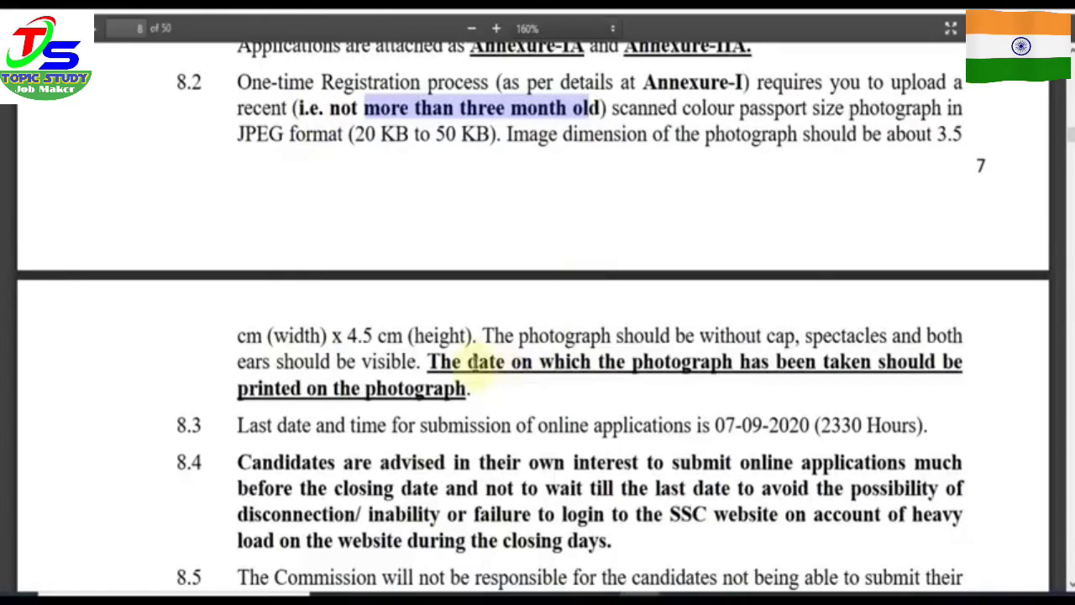
drag(469, 366, 672, 375)
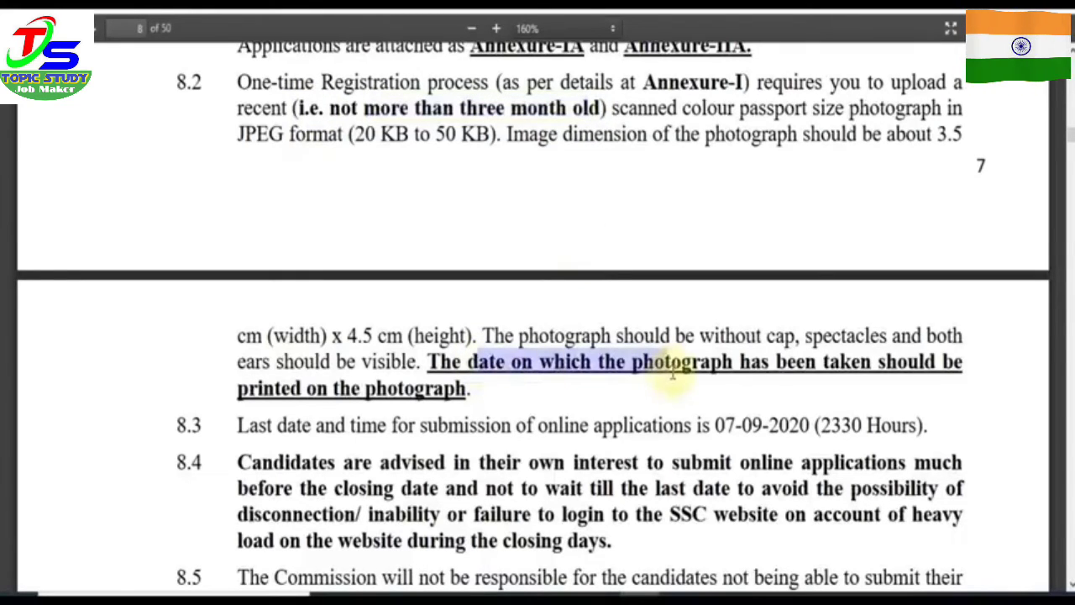
click(626, 398)
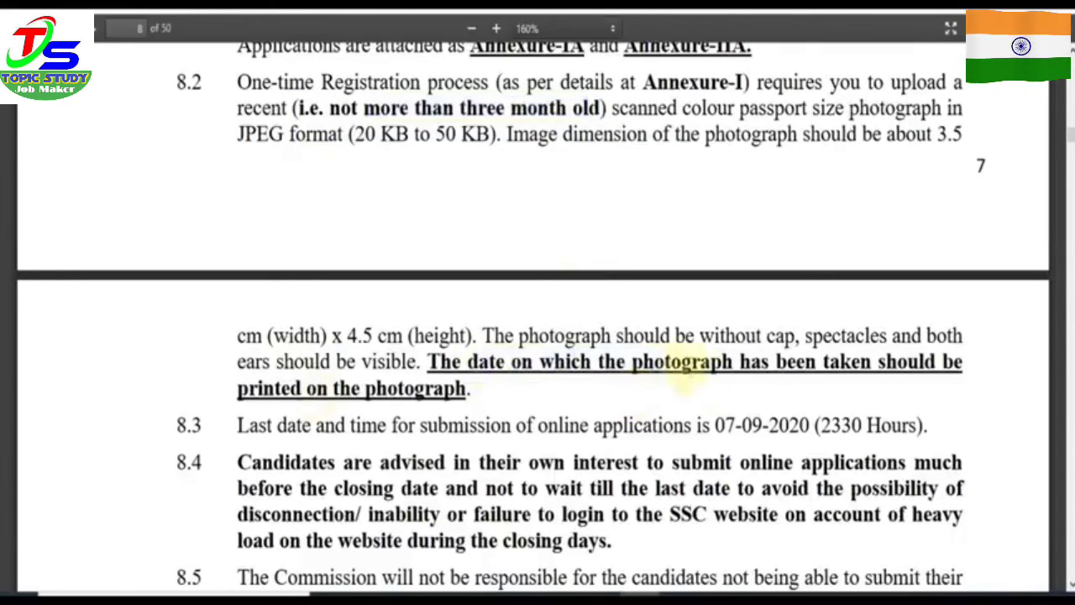
drag(241, 387, 337, 389)
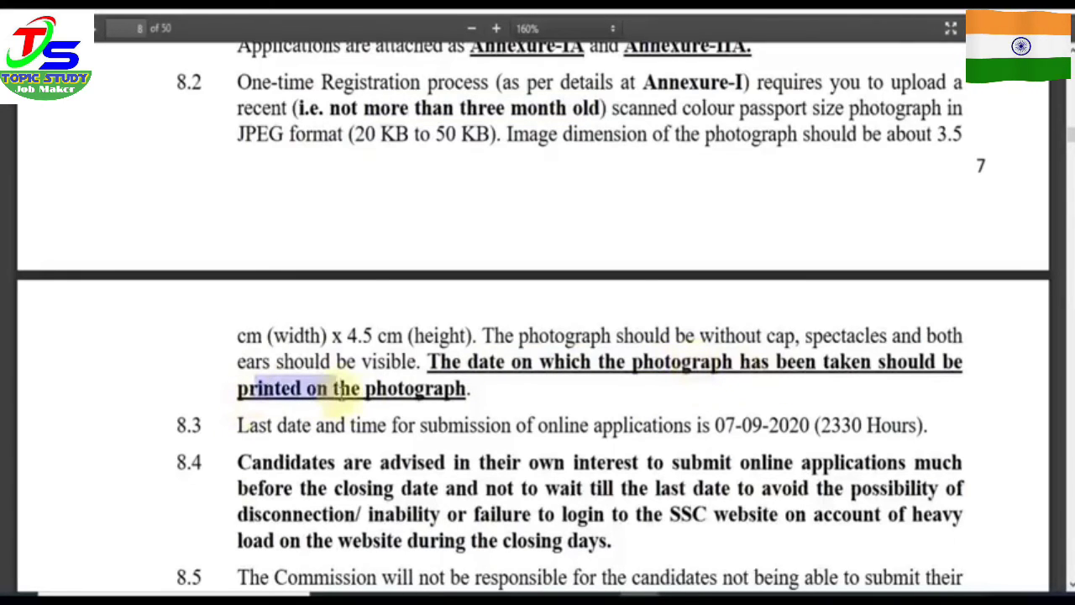
click(402, 407)
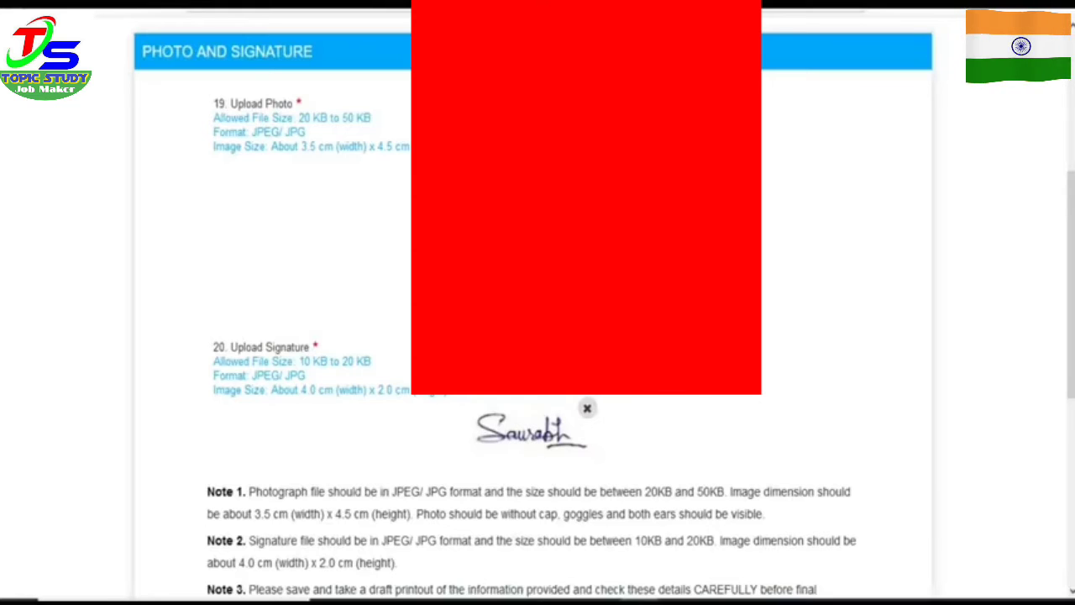
Step: Tick I Agree, final-submit the registration, and confirm the uploaded photo and signature
drag(1071, 298, 1071, 464)
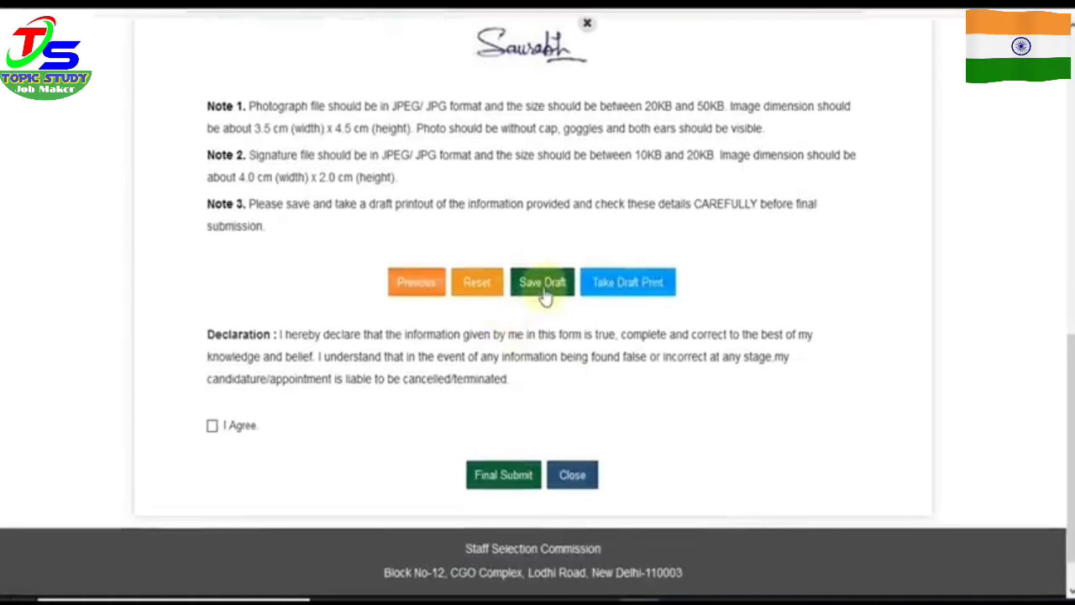
click(212, 427)
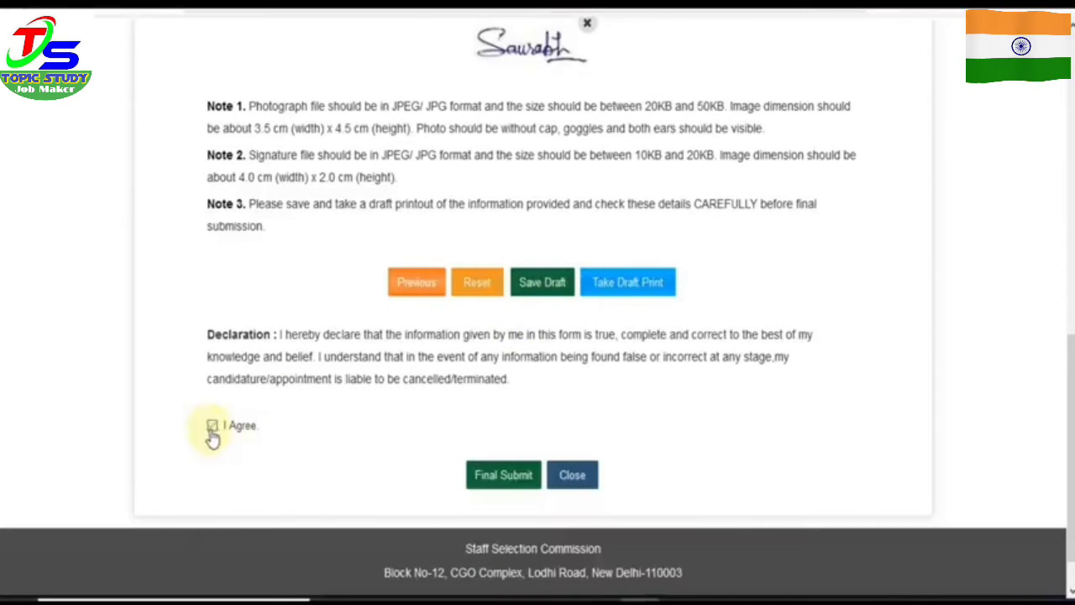
click(503, 475)
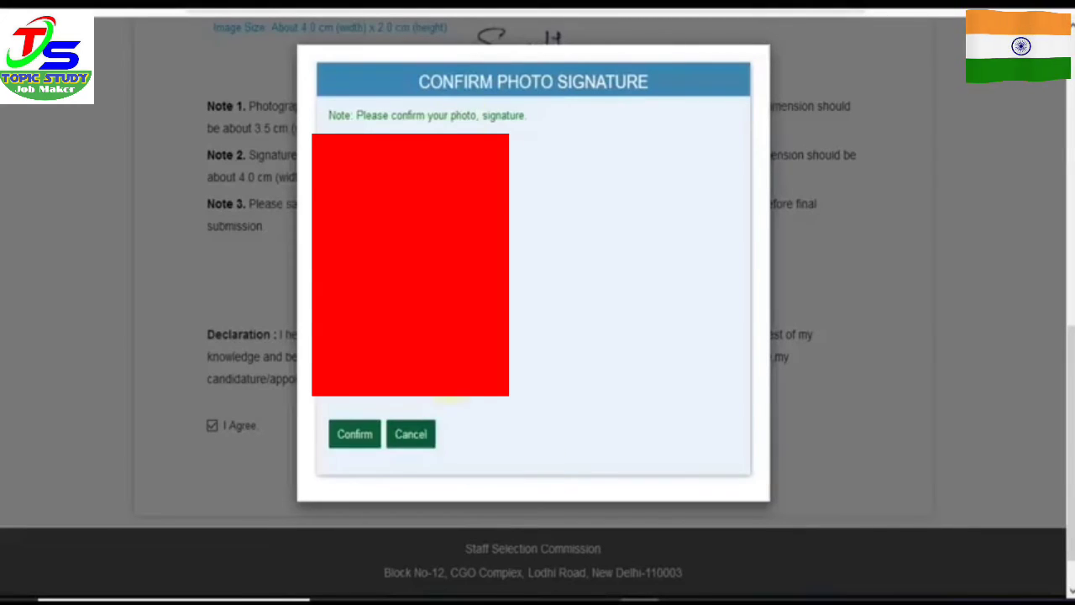
click(356, 444)
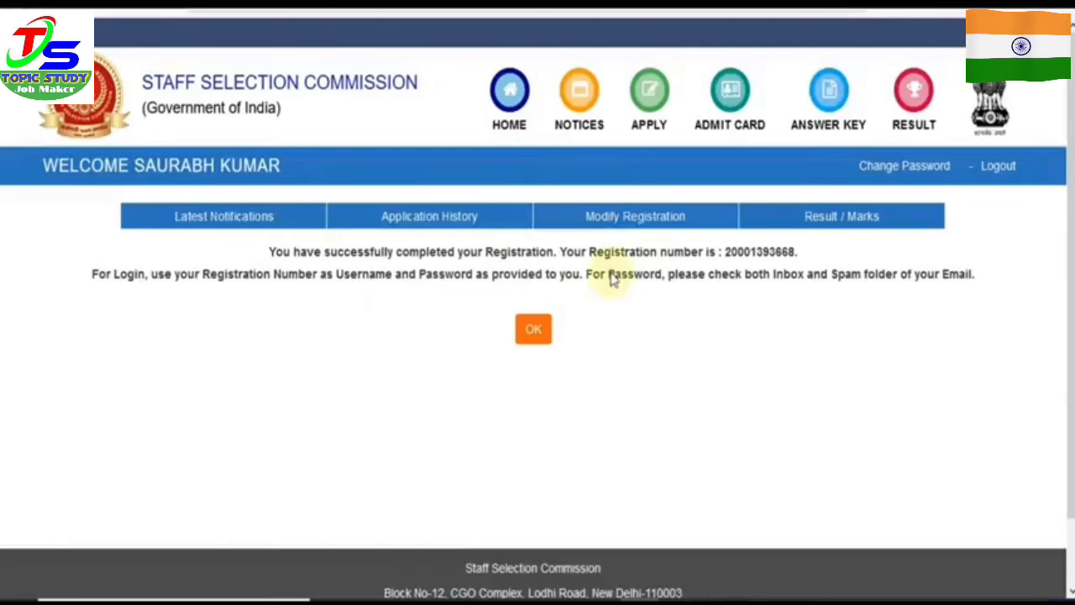
Step: Open the Latest Notifications list to reach the Delhi Police Constable application
click(211, 227)
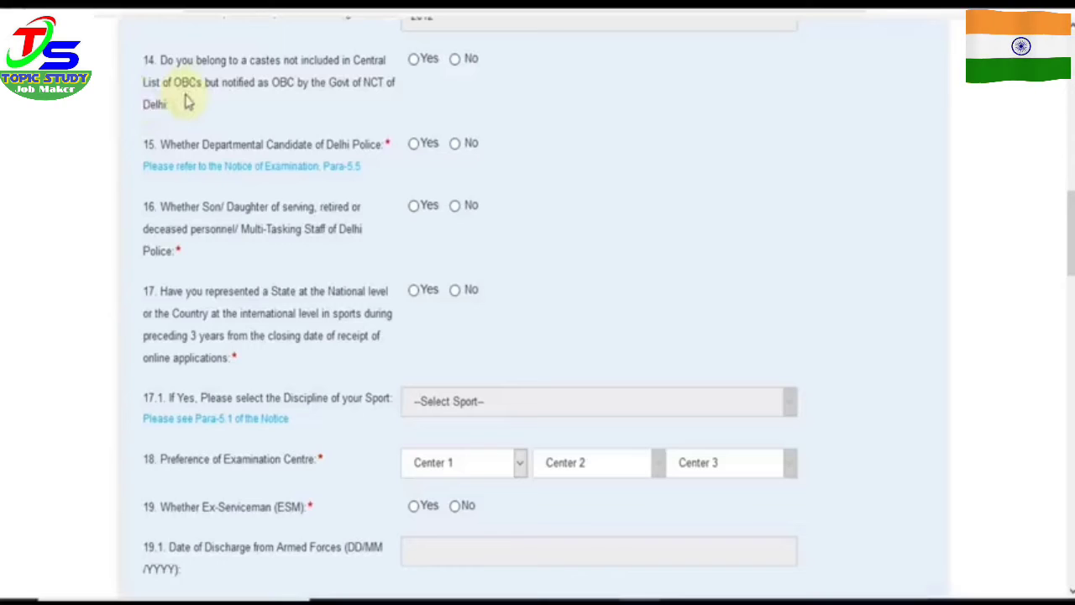
Step: Set questions 14–17 (OBC status, departmental/Delhi Police links, sports representation) all to No
click(414, 61)
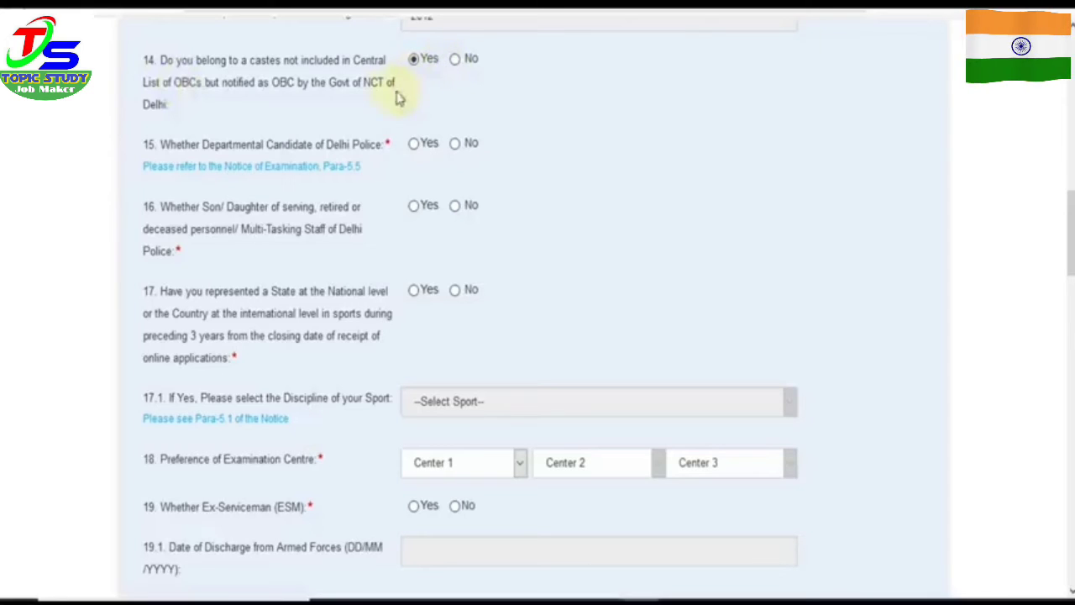
click(455, 60)
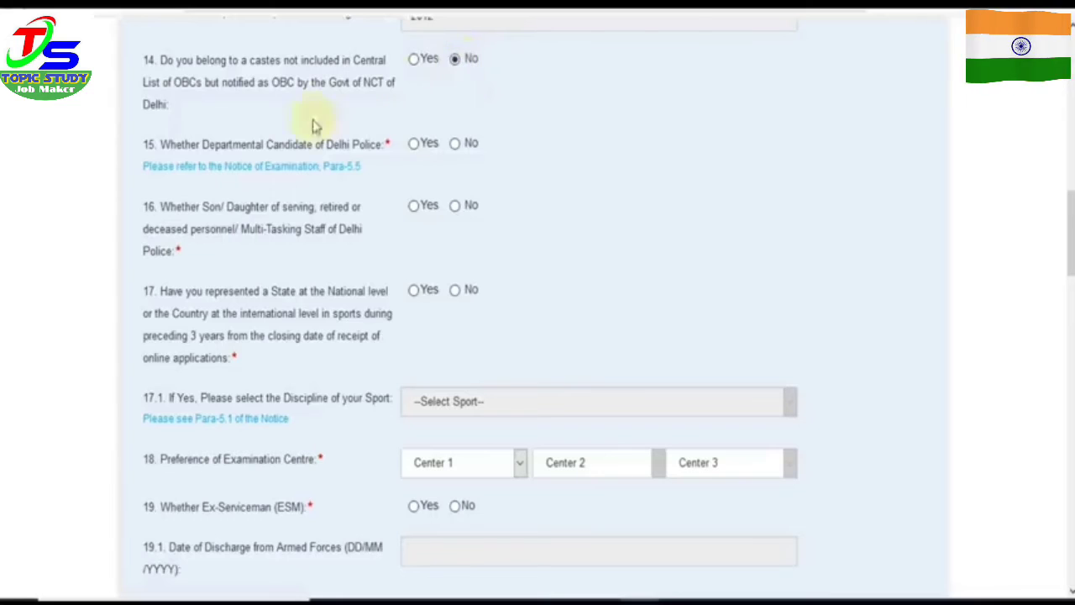
click(434, 151)
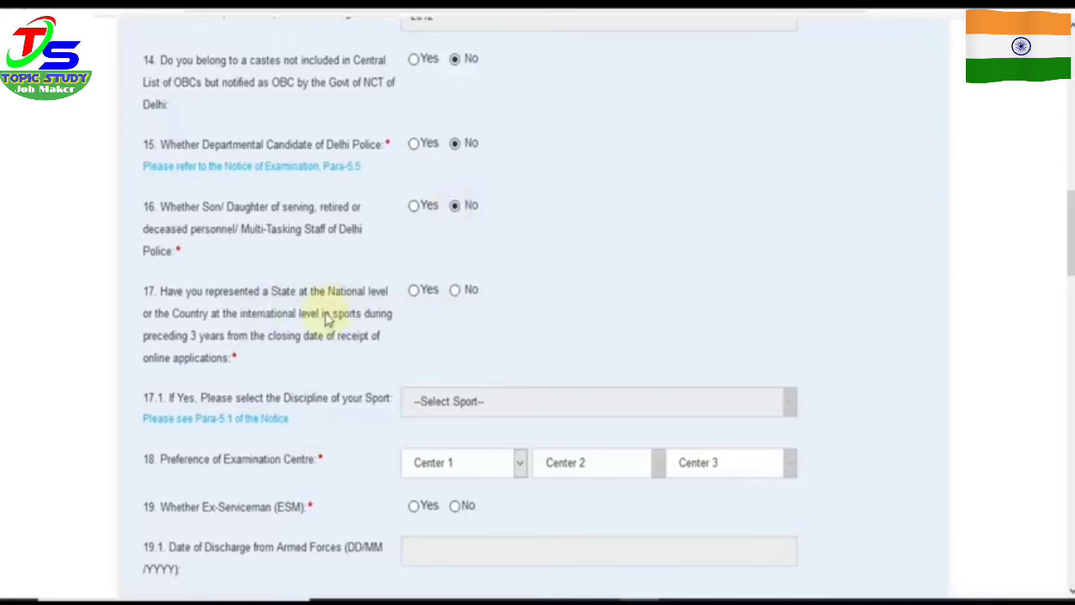
click(415, 296)
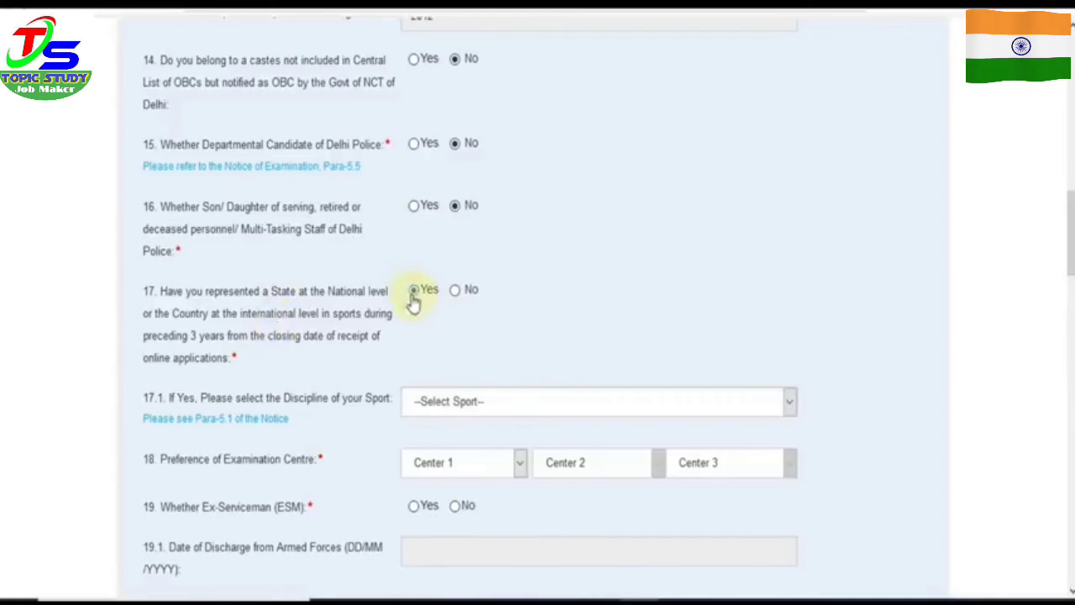
click(457, 291)
scroll(459, 300, down, 2)
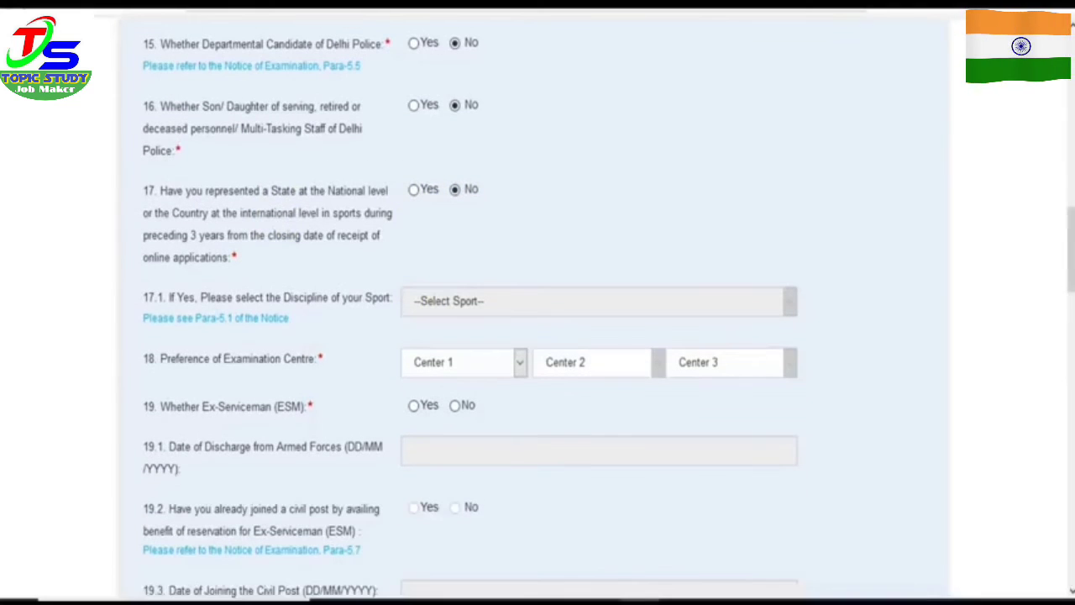
Step: Choose NR-Alwar(2402), NR-Delhi(2201), NR-Ajmer(2401) as centres 1–3 and answer Yes to Ex-Serviceman
click(493, 364)
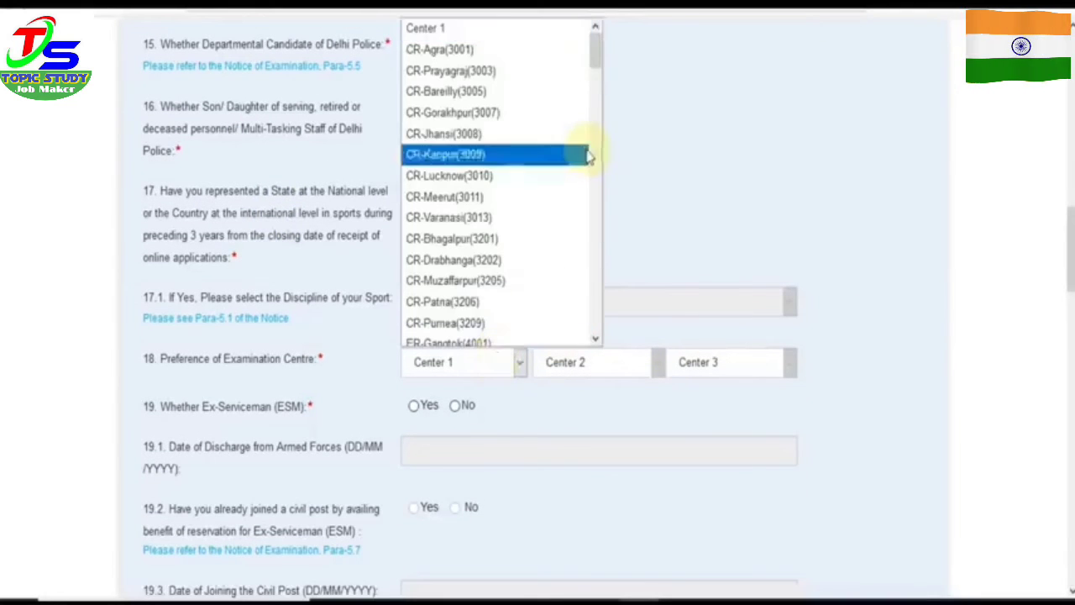
key(n)
key(r)
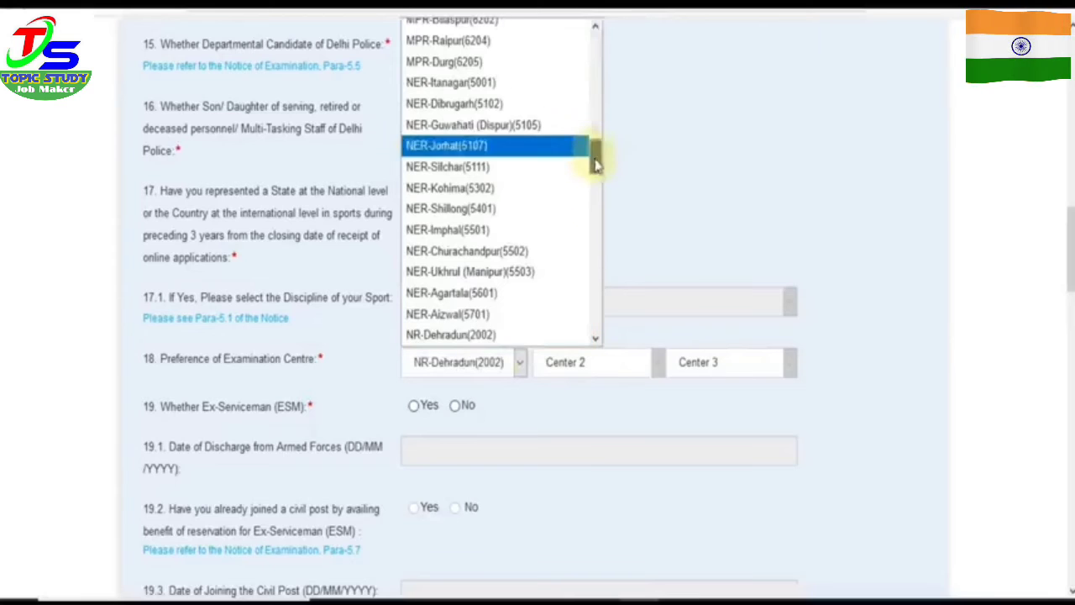
drag(595, 164, 595, 173)
click(488, 314)
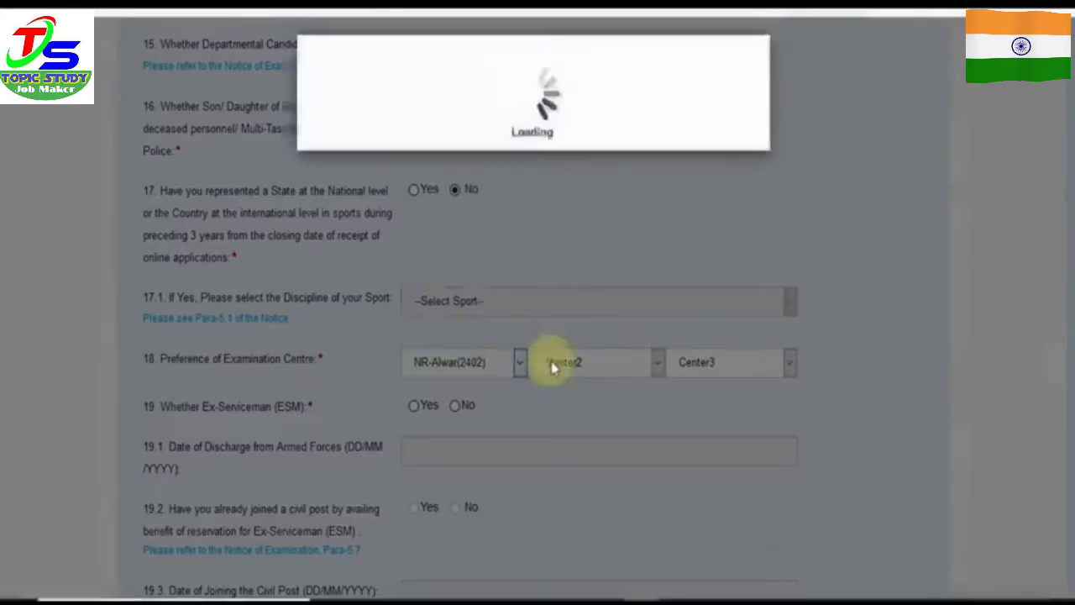
click(554, 368)
click(603, 128)
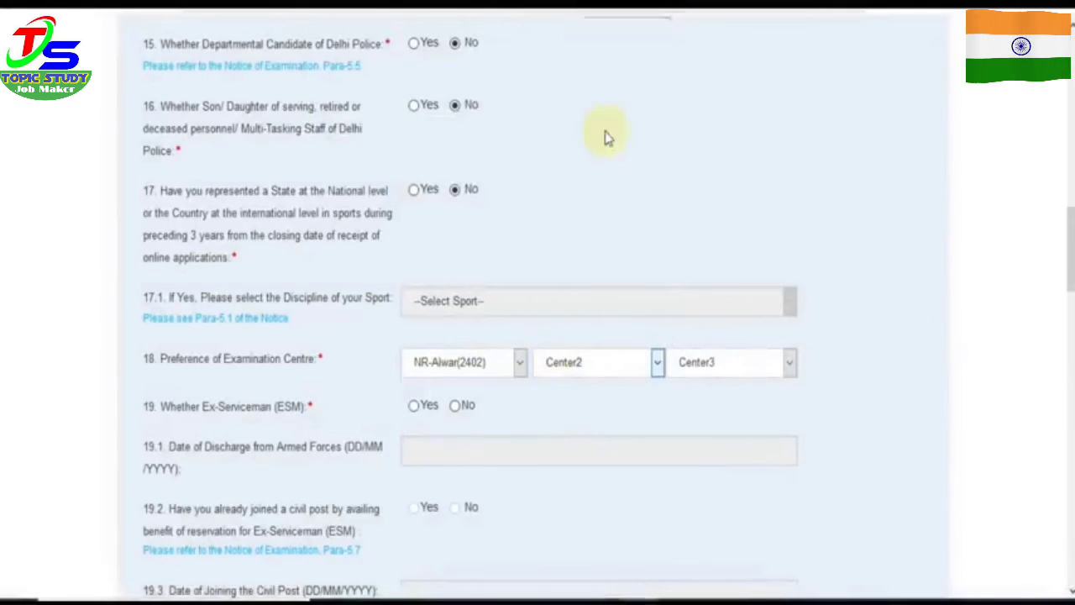
click(700, 367)
click(710, 153)
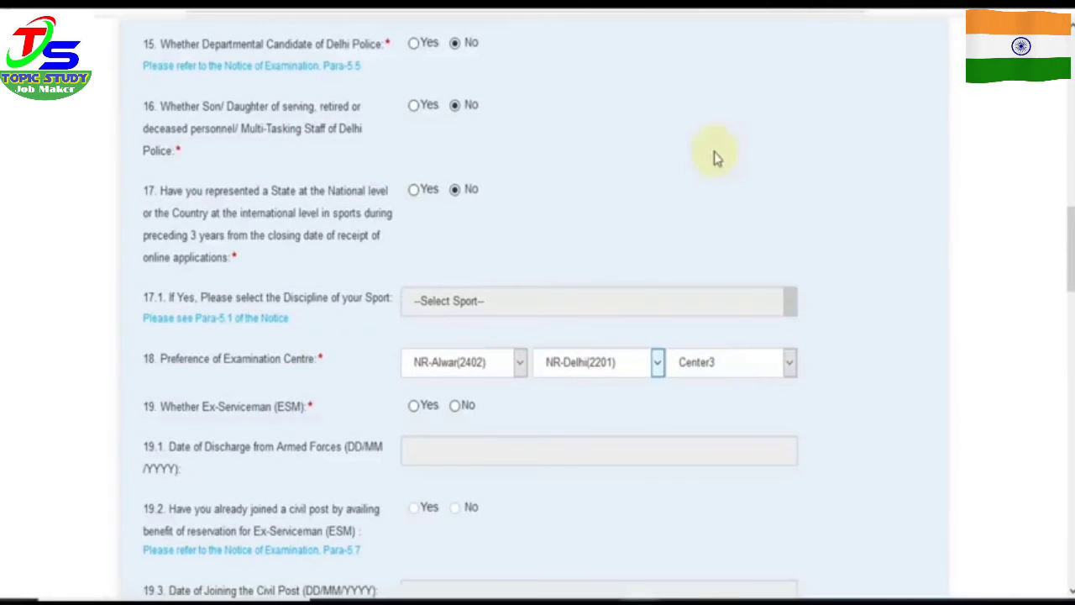
drag(1070, 274, 1060, 303)
click(414, 220)
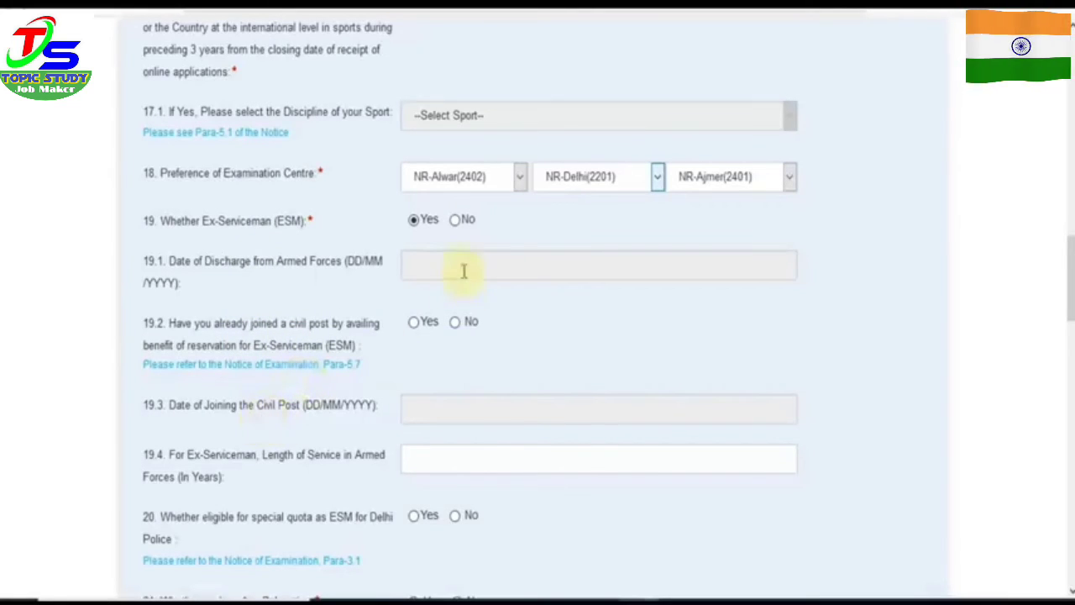
Step: Set question 19 Ex-Serviceman and question 21 age relaxation to No, and question 22 NCC certificate to Yes
click(456, 223)
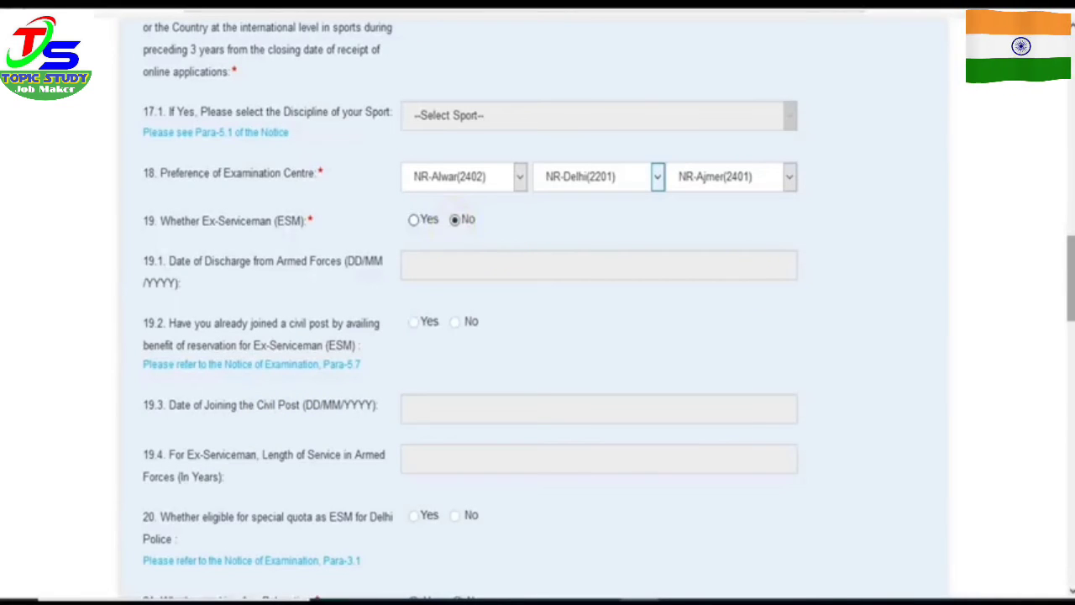
scroll(588, 336, down, 3)
scroll(401, 436, down, 2)
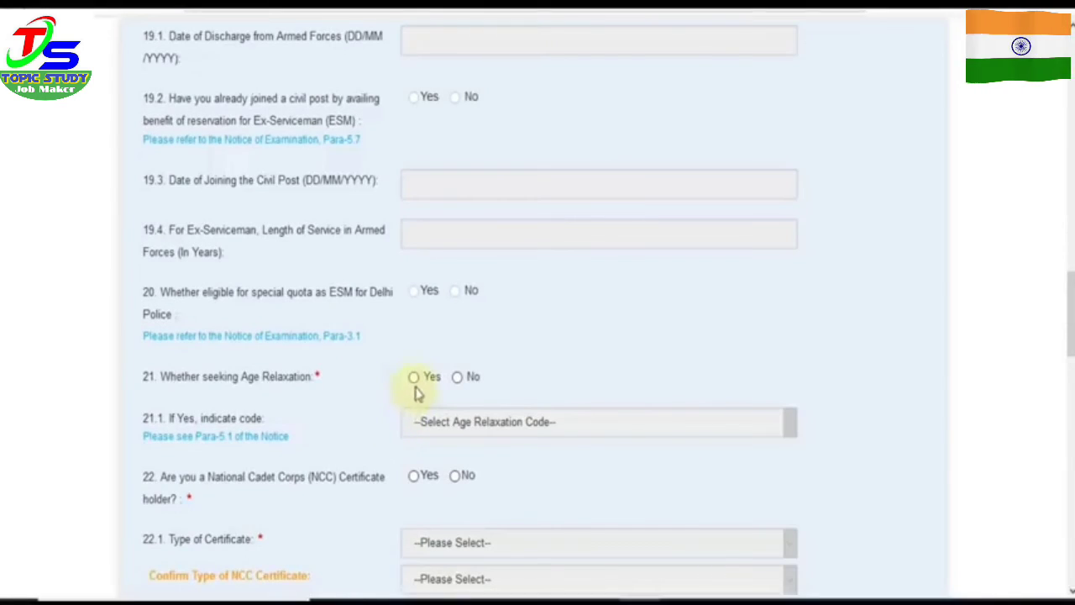
click(414, 380)
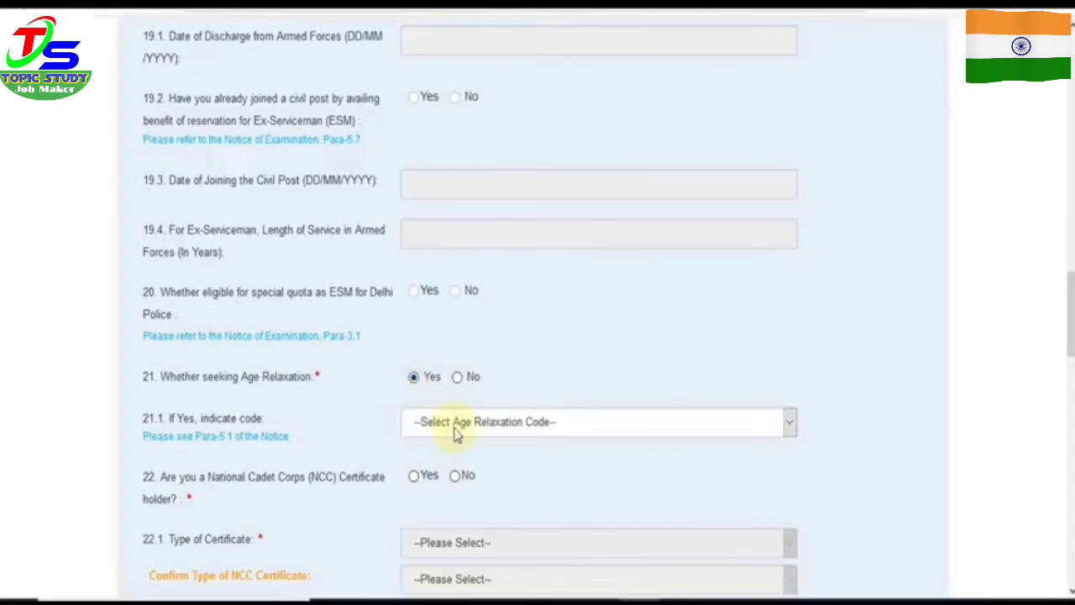
click(546, 444)
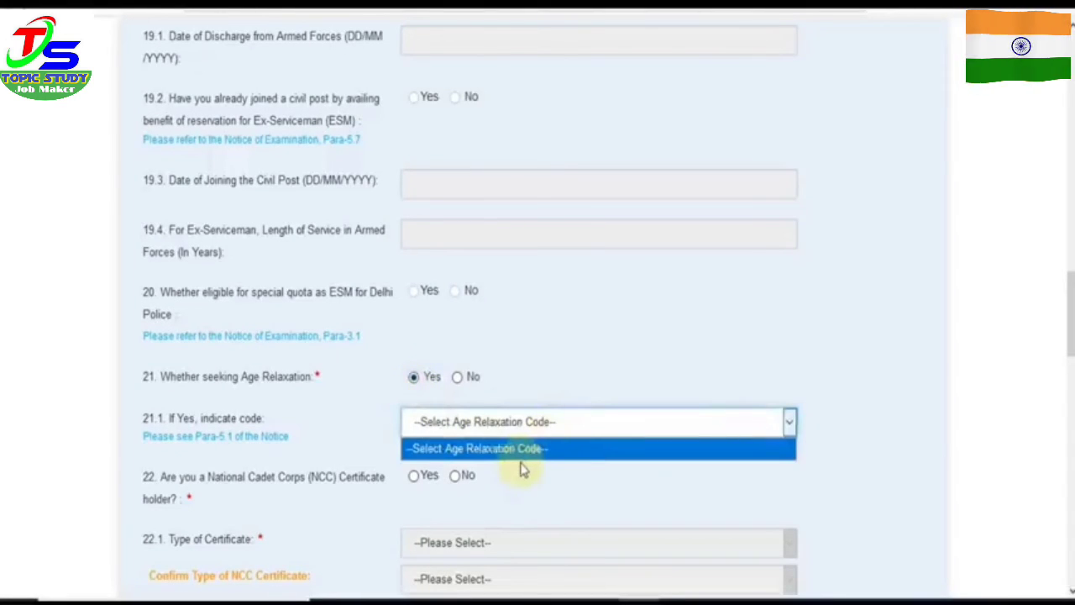
click(521, 383)
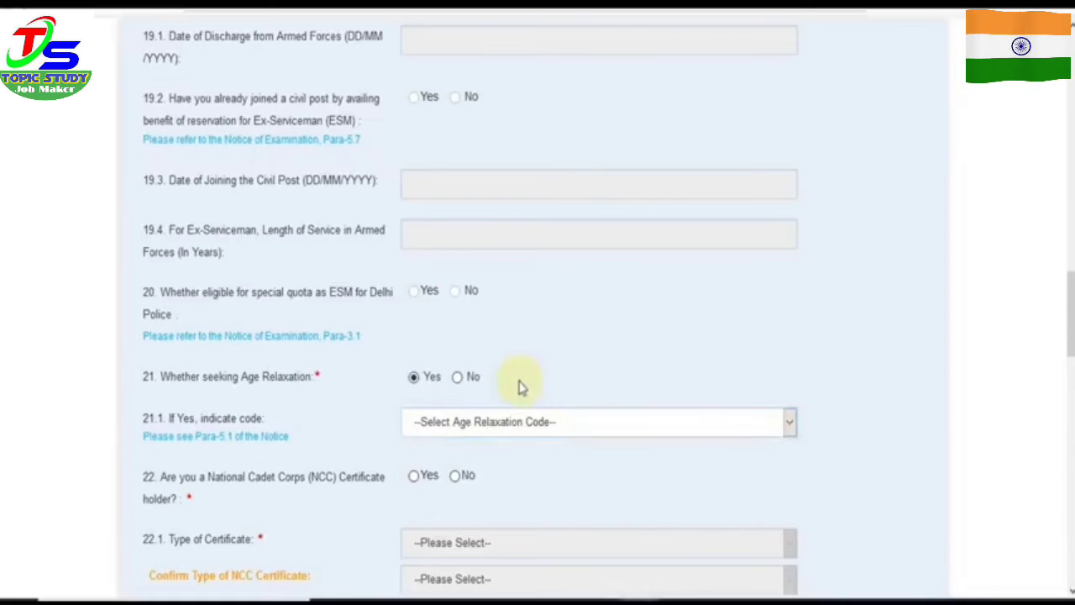
click(457, 378)
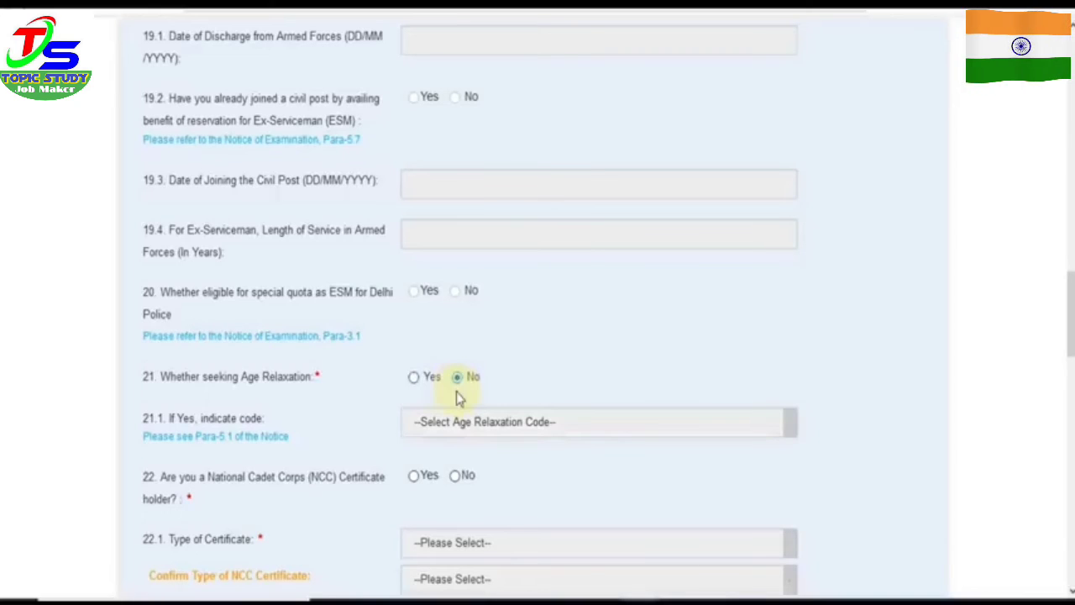
click(414, 476)
scroll(497, 468, down, 3)
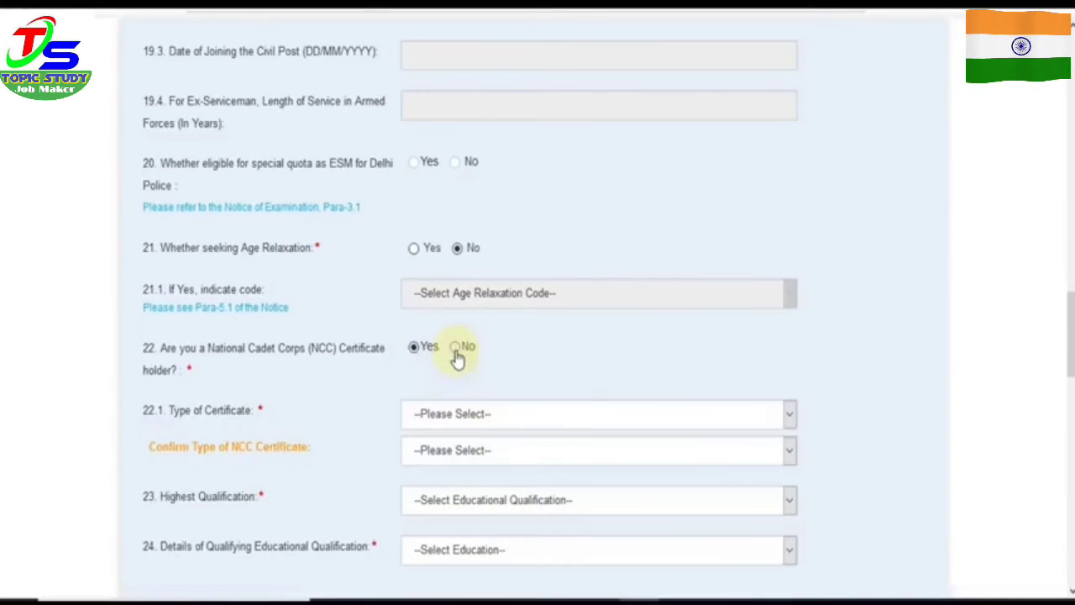
Step: Answer No to NCC certificate, pick BA (5) as highest qualification and 12th as qualifying education
click(455, 348)
scroll(588, 378, down, 3)
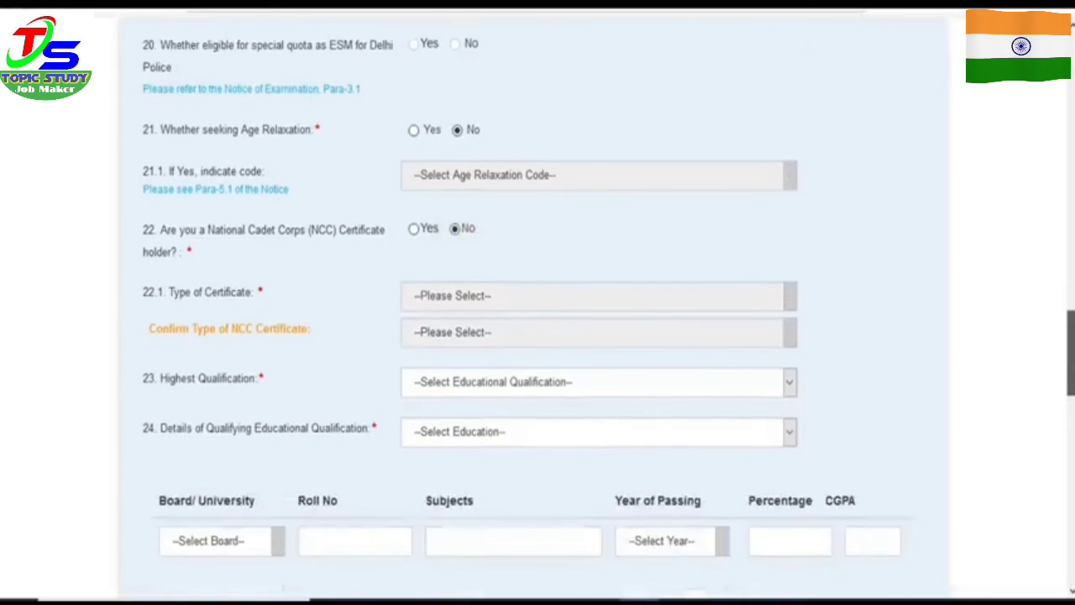
click(585, 380)
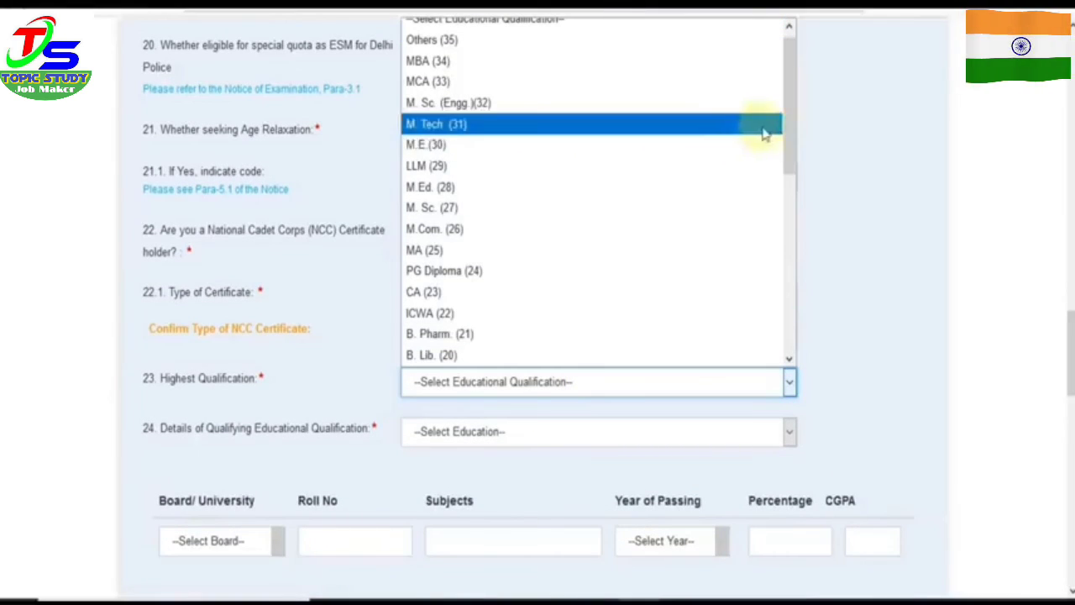
drag(787, 156, 794, 334)
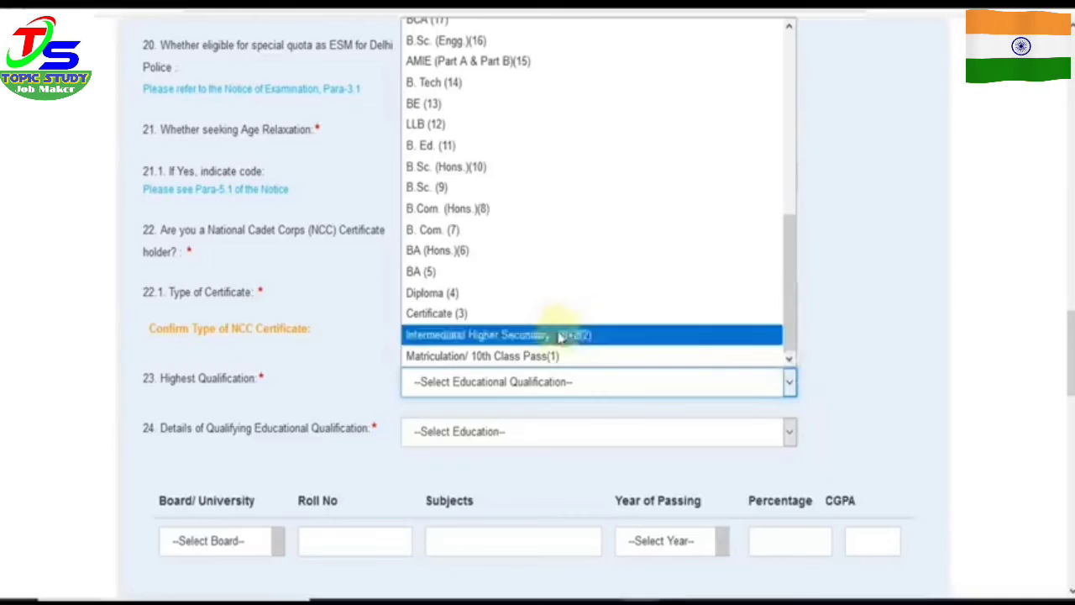
click(537, 271)
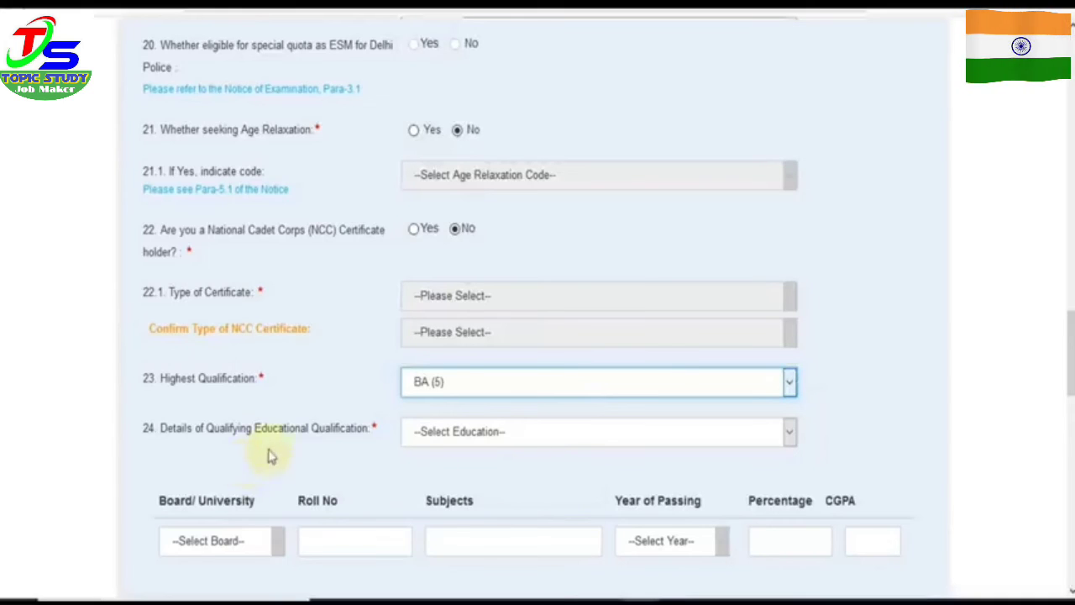
click(445, 442)
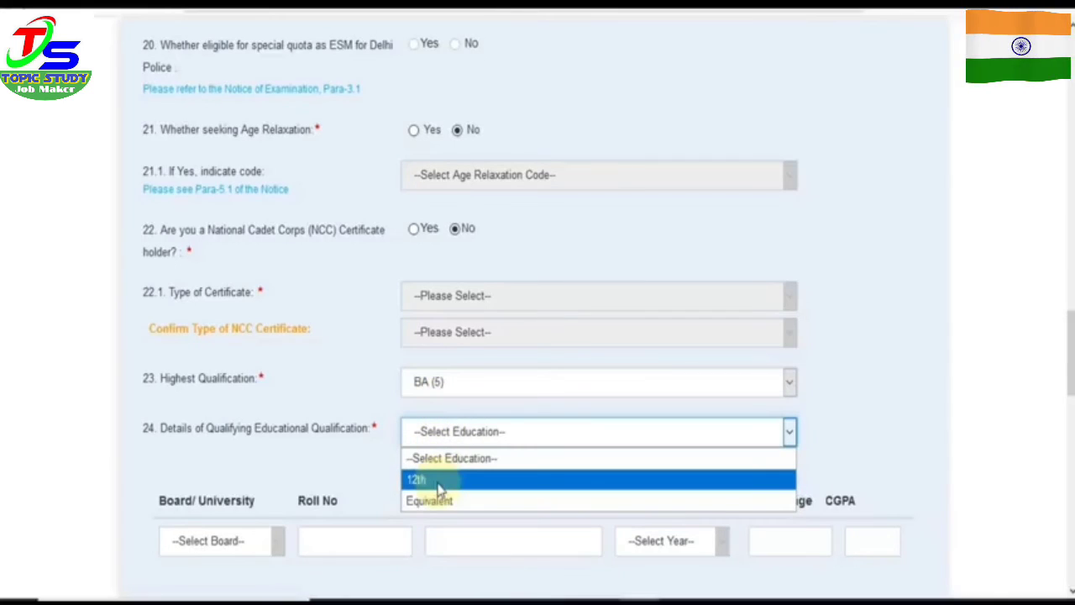
click(439, 480)
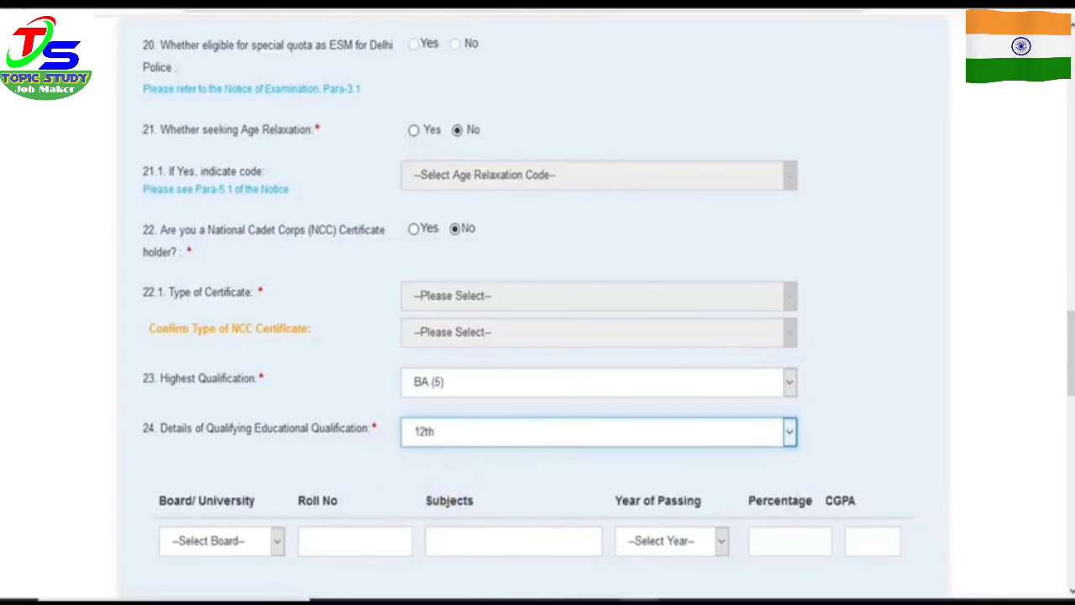
scroll(538, 302, down, 1)
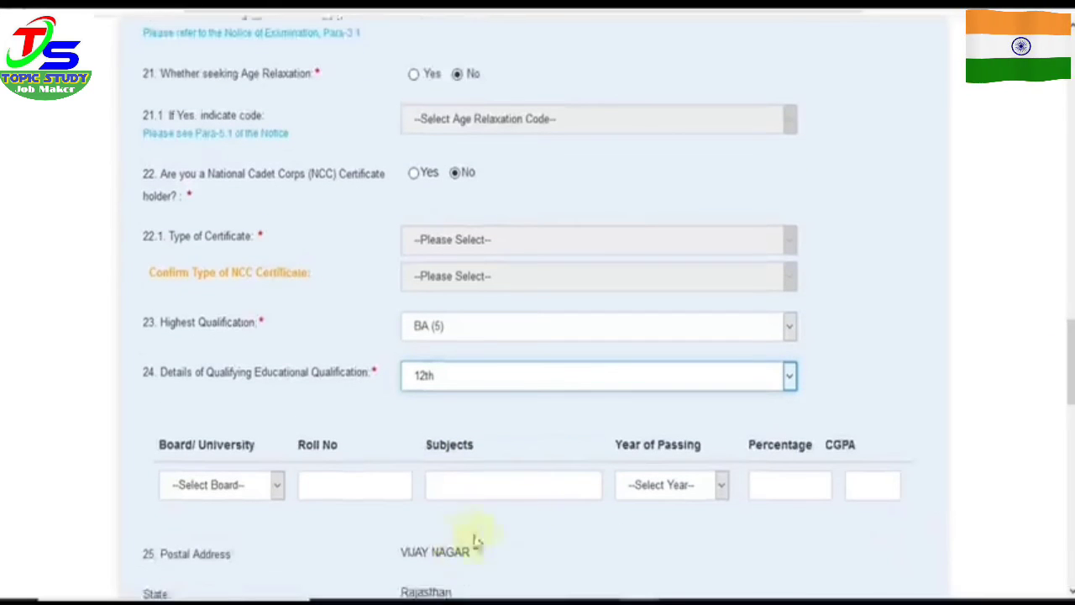
Step: Select Board of Secondary Education, Rajasthan for the 12th-class row and enter the roll number
click(227, 489)
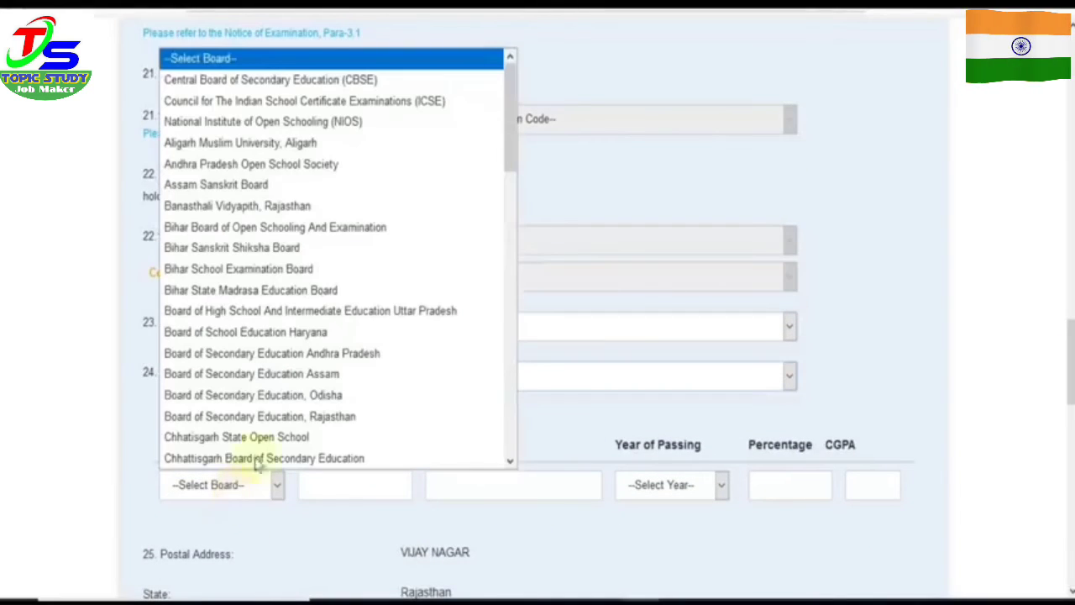
click(278, 417)
click(342, 483)
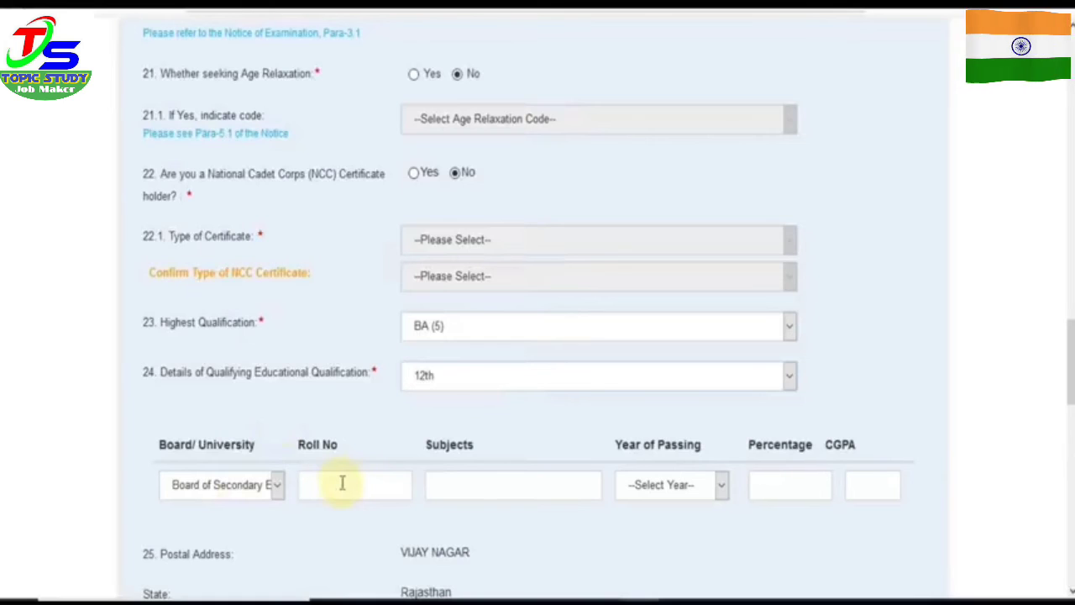
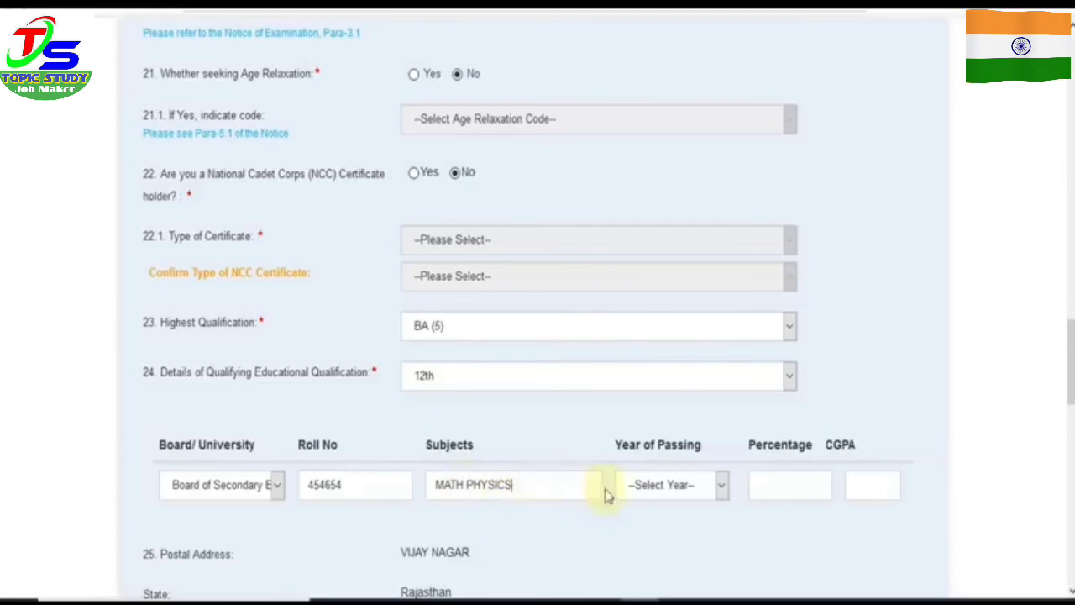
Step: Set the 12th-class year of passing to 2016 and move on to the percentage field
click(635, 492)
key(2)
key(0)
key(1)
key(6)
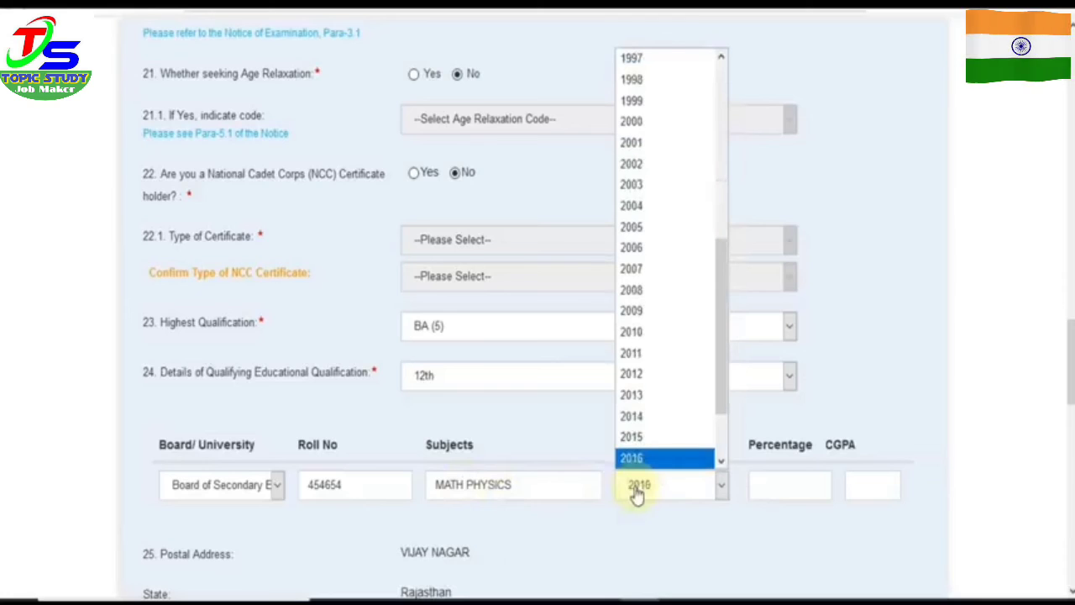
click(766, 491)
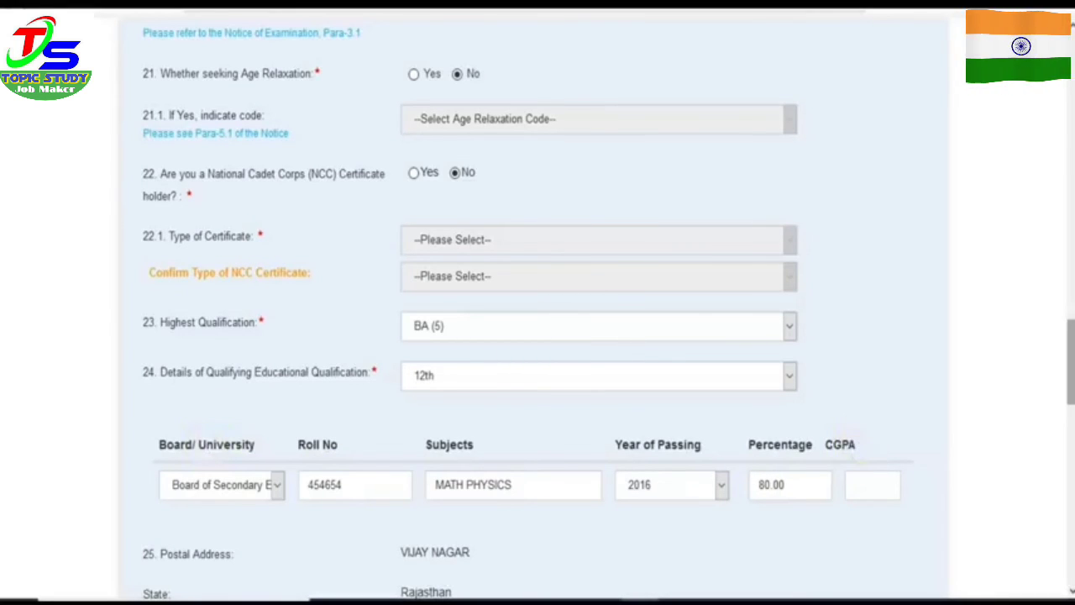
drag(1071, 362, 1071, 506)
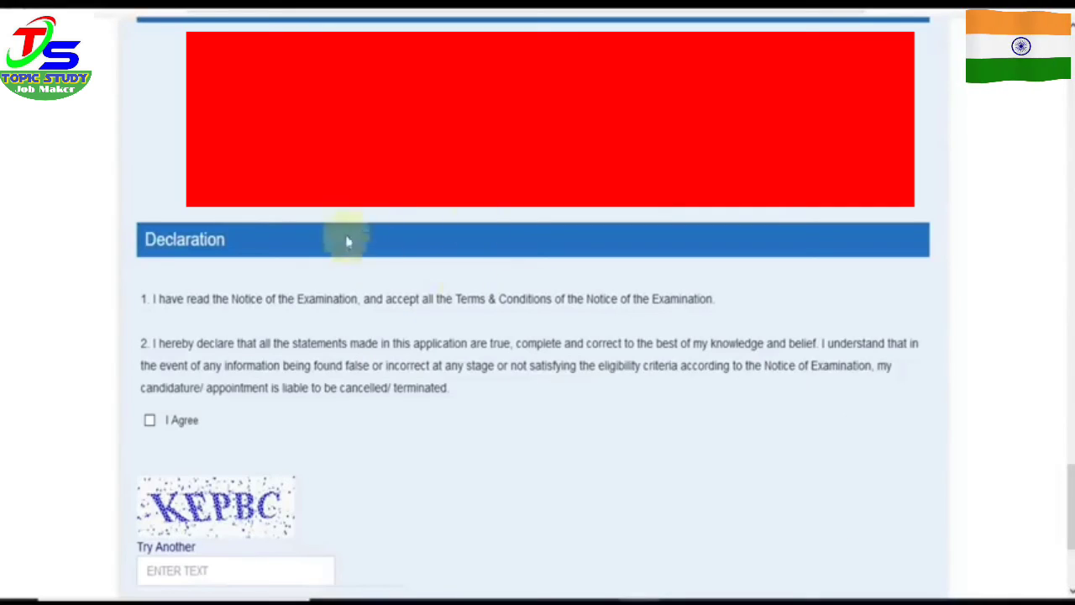
Step: Agree to the declaration, enter the captcha text, and open the application preview
drag(1071, 507, 1071, 538)
click(150, 258)
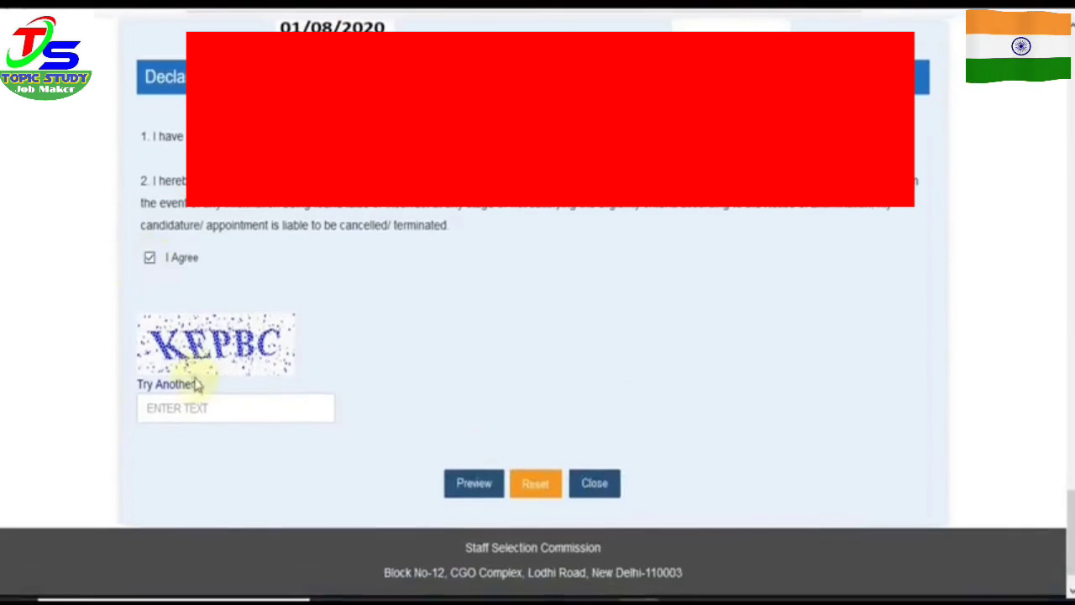
text(KEPBC)
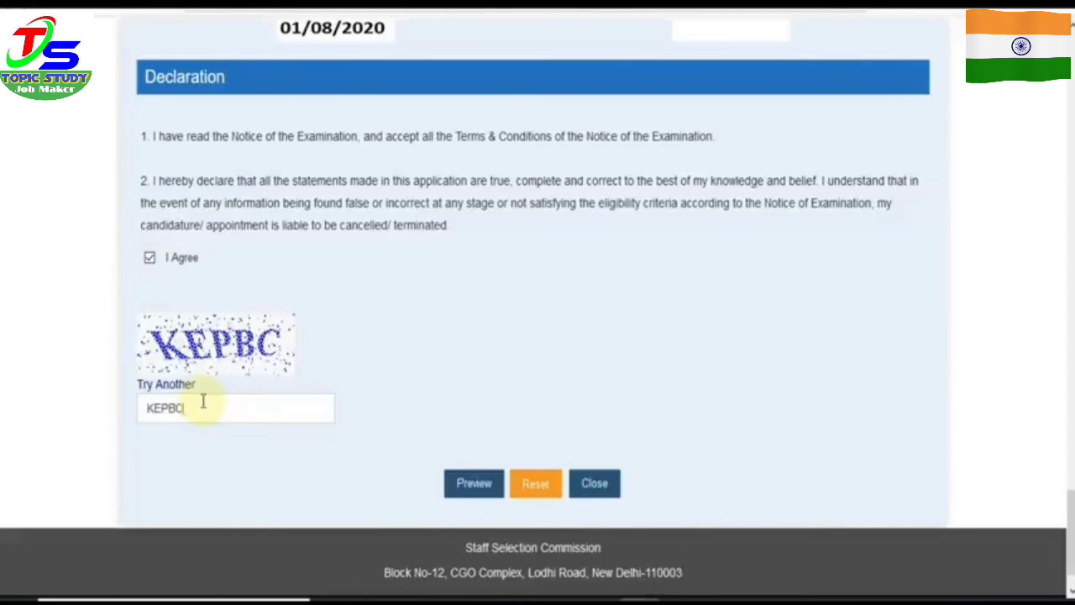
click(476, 485)
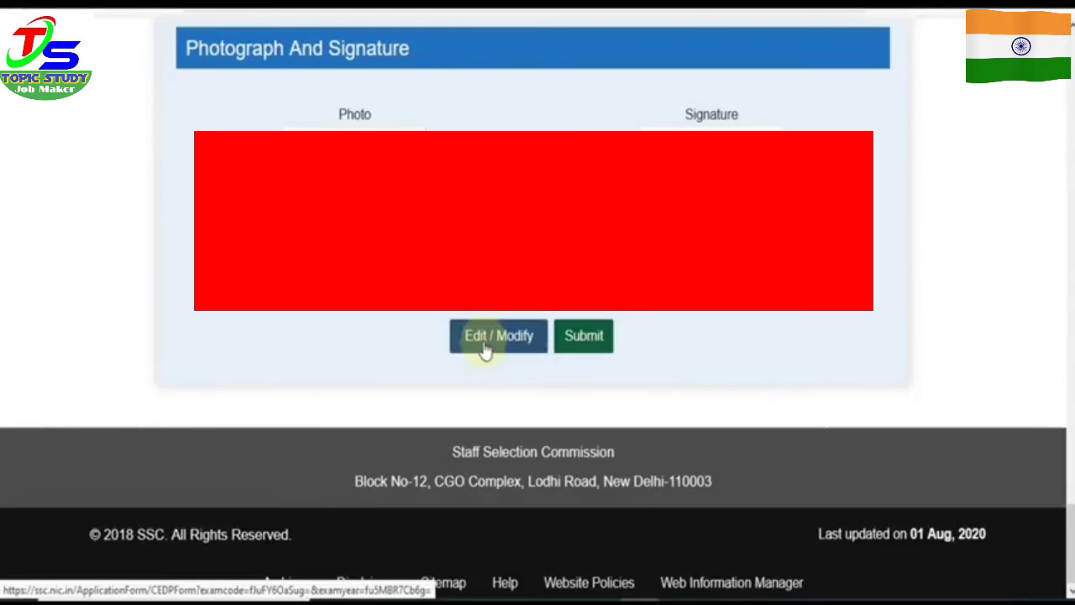
Step: Submit the previewed application, agree to pay, and choose Online payment of the Rs 100 fee
click(582, 340)
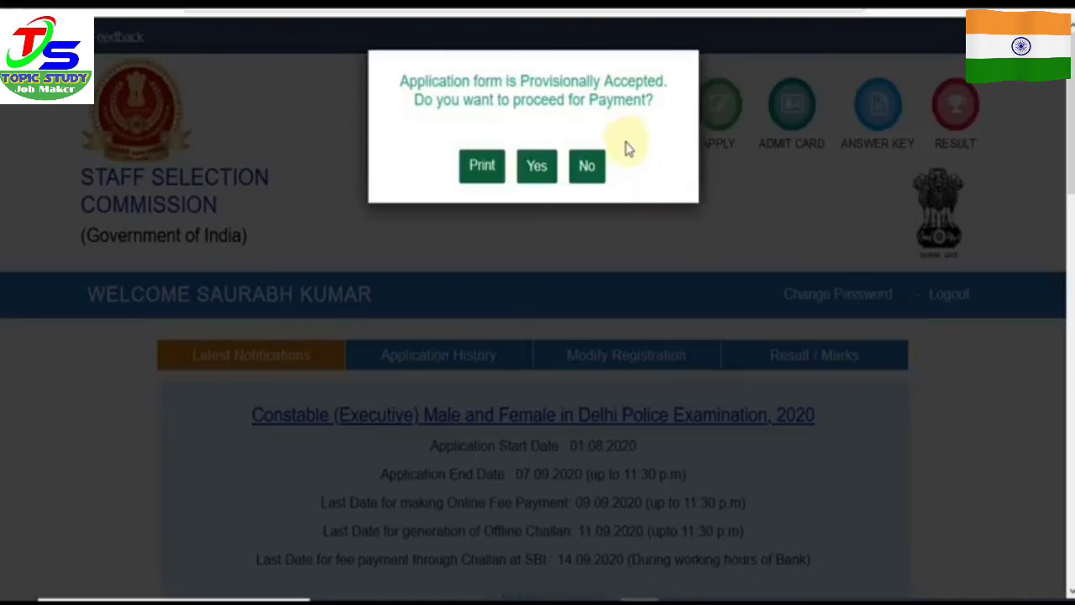
click(542, 167)
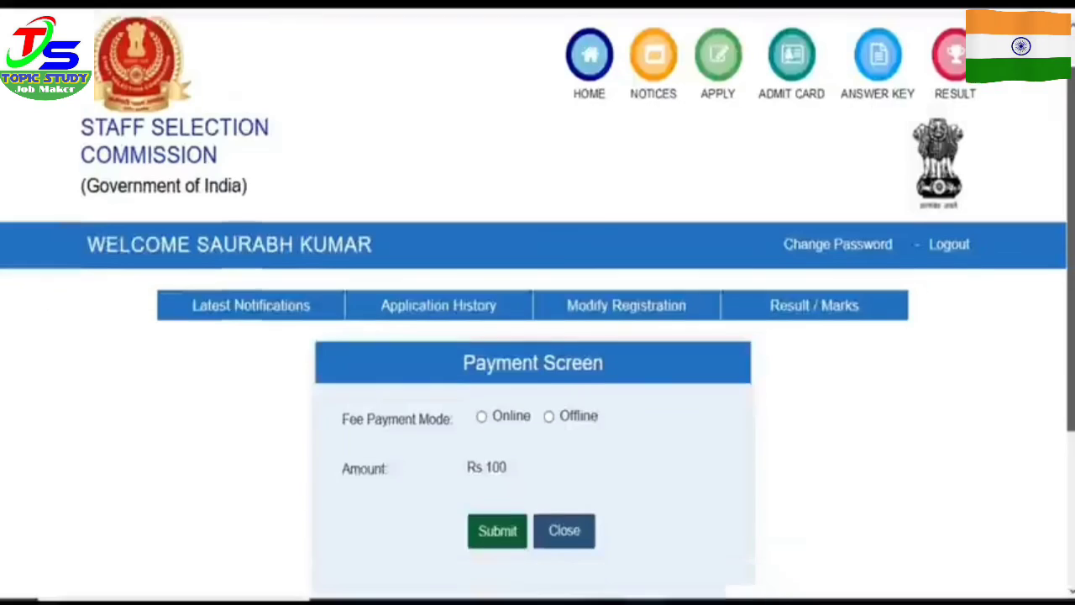
scroll(551, 328, down, 2)
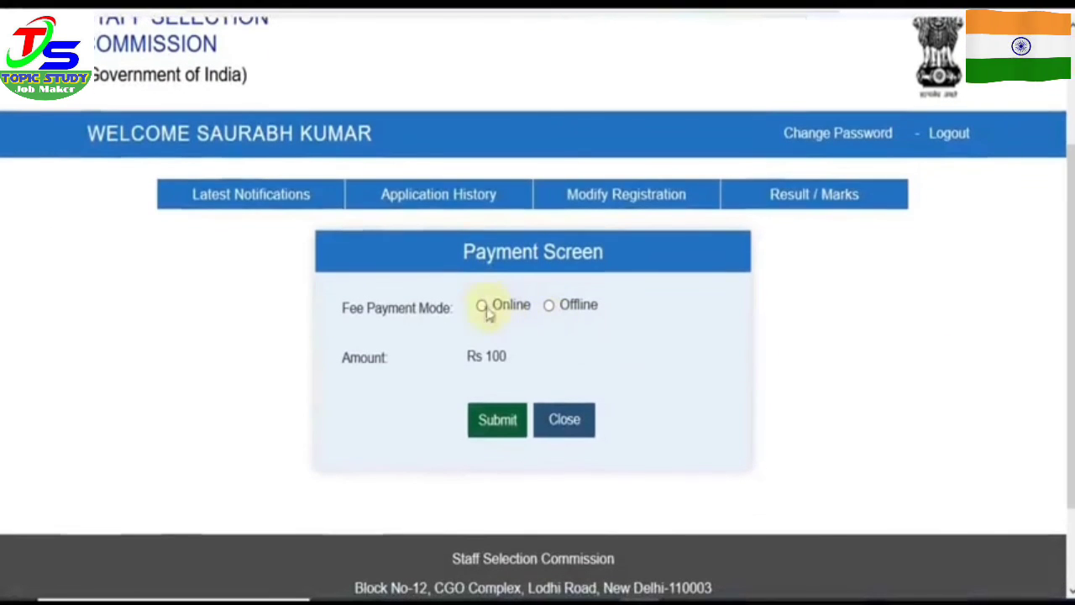
click(498, 425)
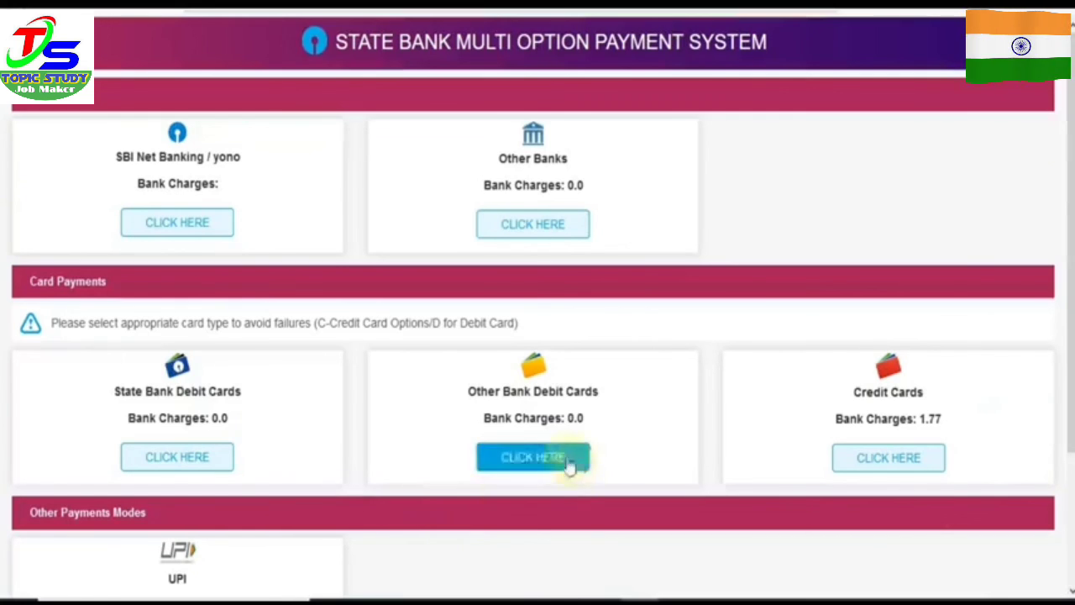
Step: Pay with an Other Bank Debit Card in SBI ePay and confirm the Rs 100 payment details
click(525, 473)
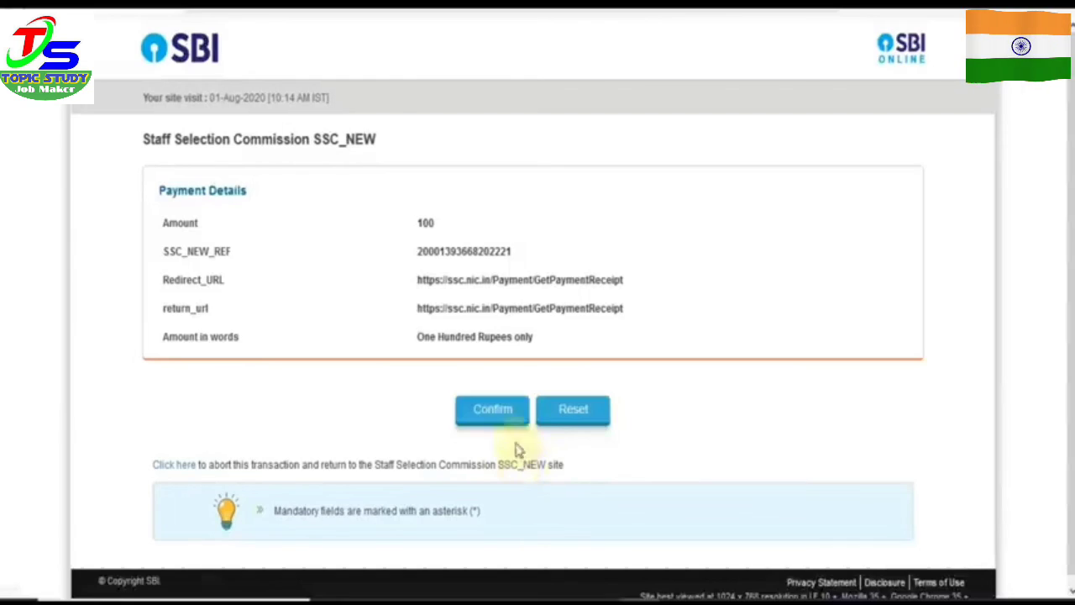
click(519, 401)
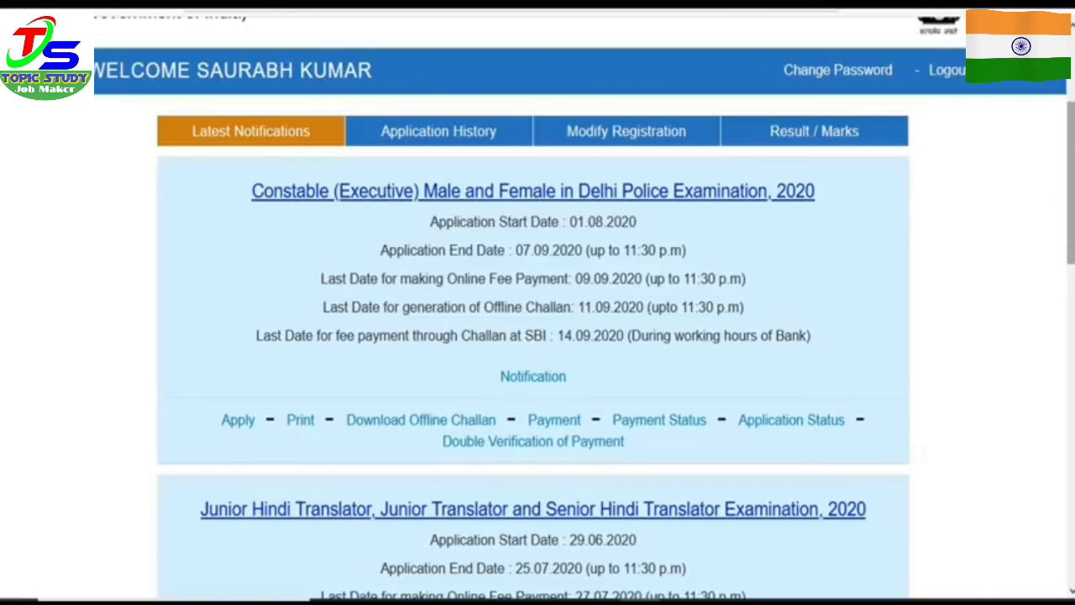
scroll(595, 353, down, 2)
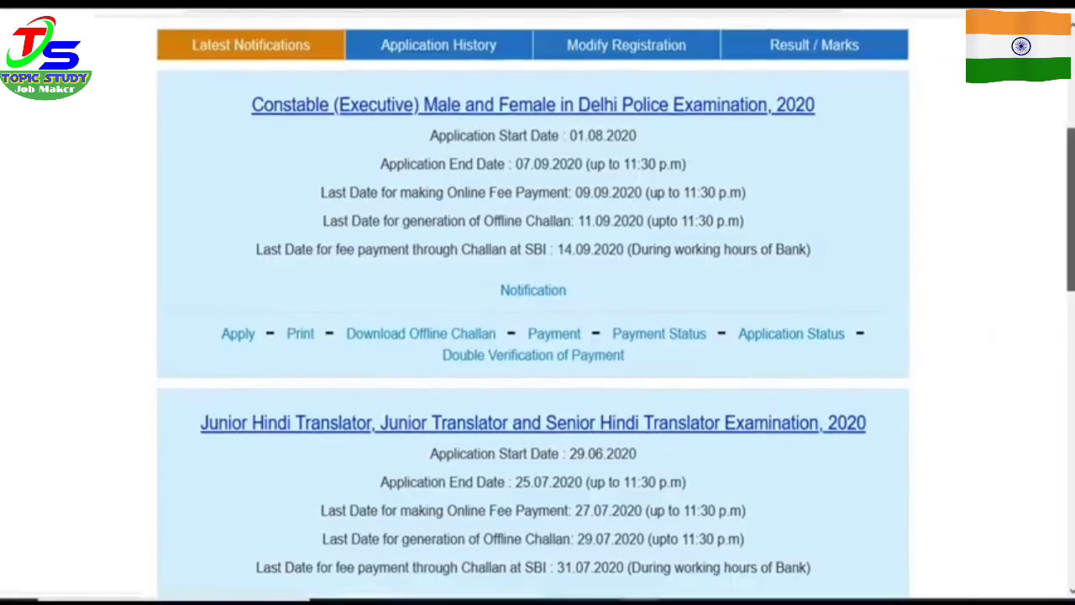
scroll(533, 307, up, 1)
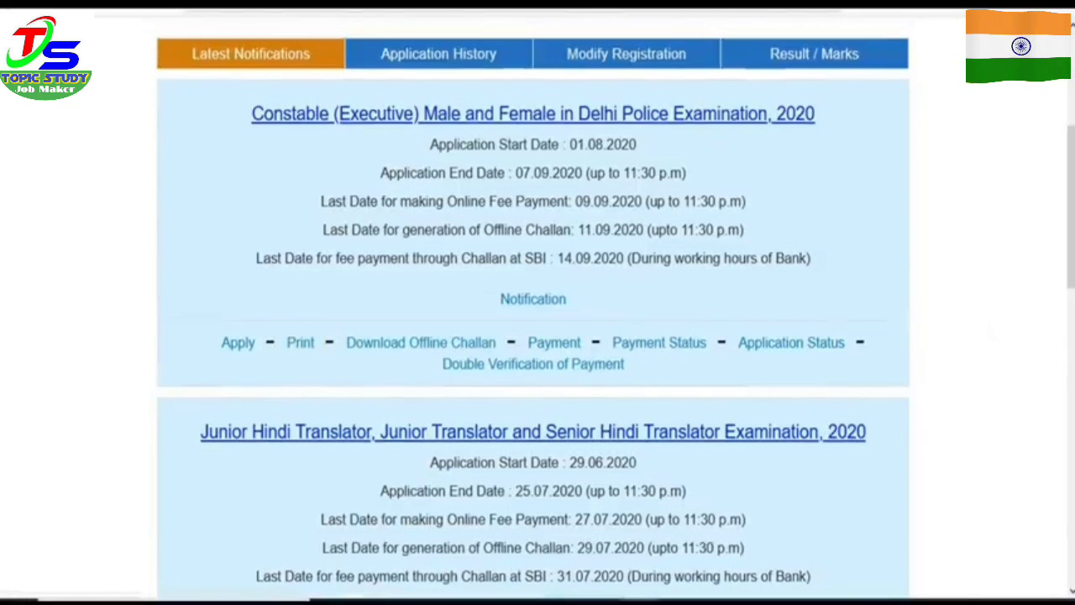